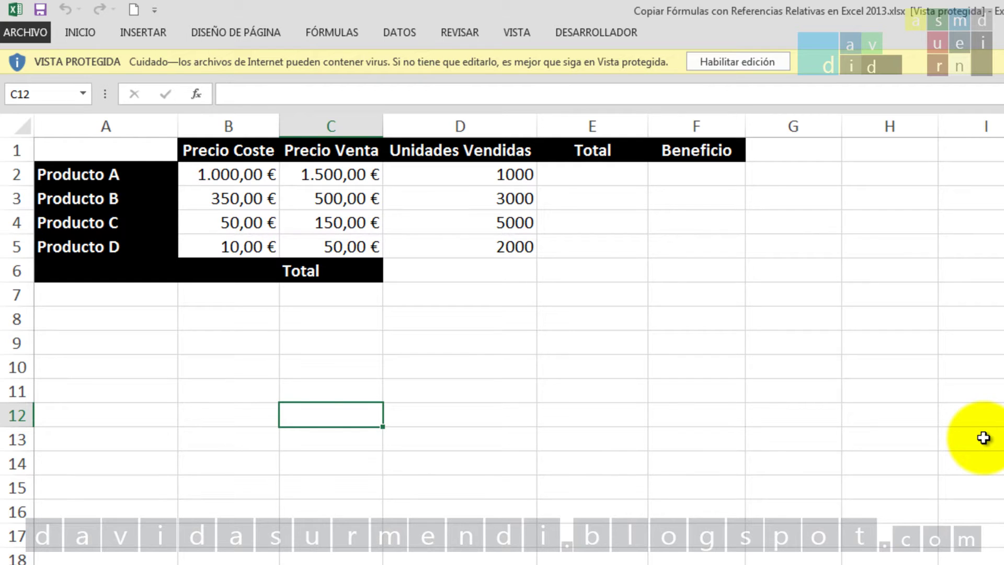
- Enable editing on the protected sales workbook and select cell E2 for Producto A's total
{"action": "left_click", "coordinate": [764, 62]}
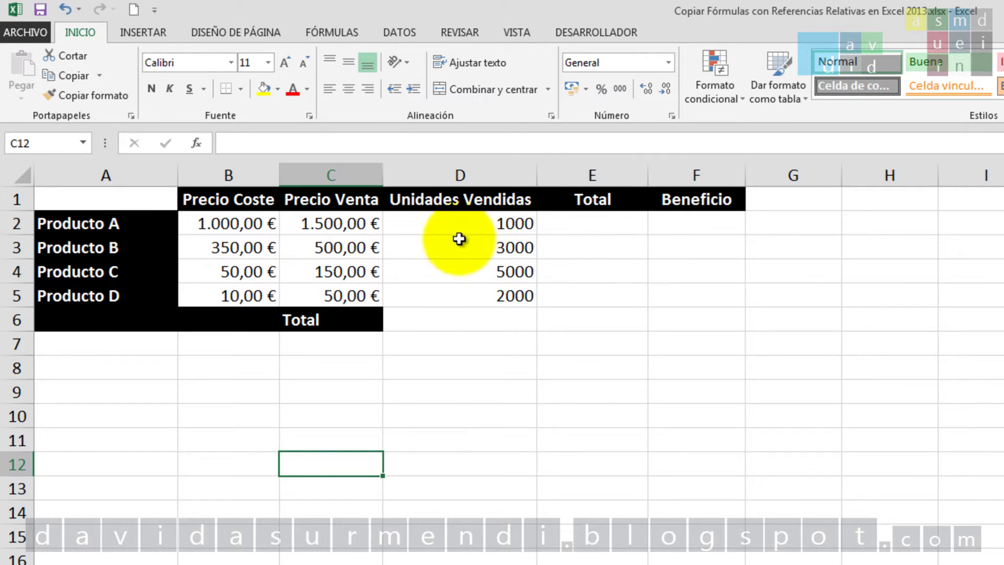
{"action": "left_click", "coordinate": [576, 222]}
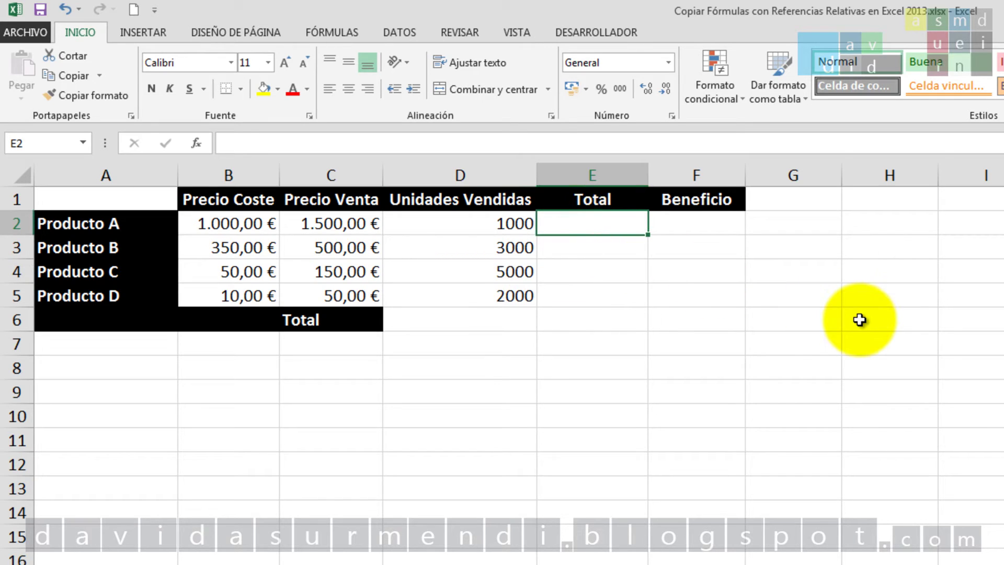
- Enter =C2 * D2 in E2 and autofit column E to show 1.500.000,00 €
{"action": "type", "text": "=C2 * D2"}
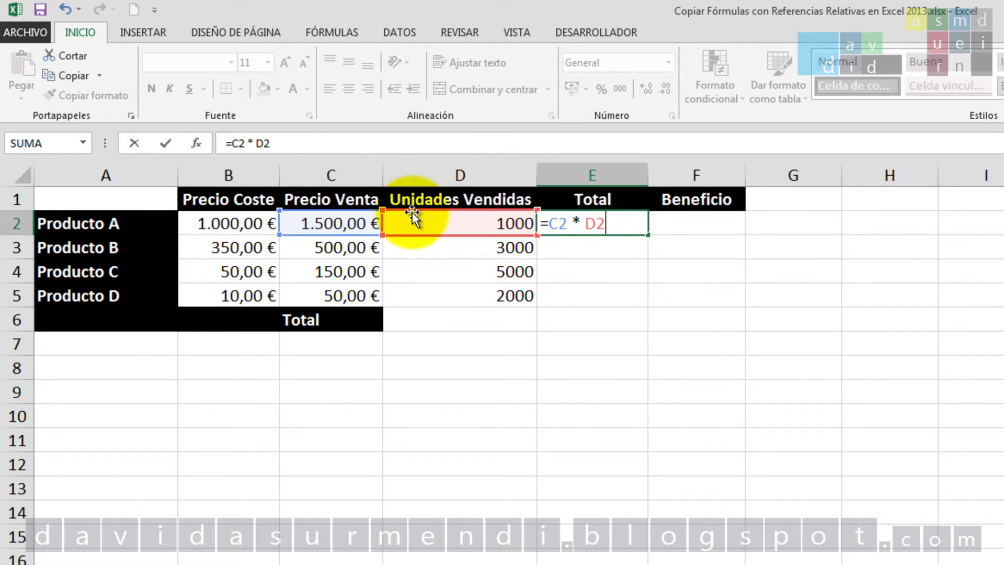
{"action": "key", "text": "Return"}
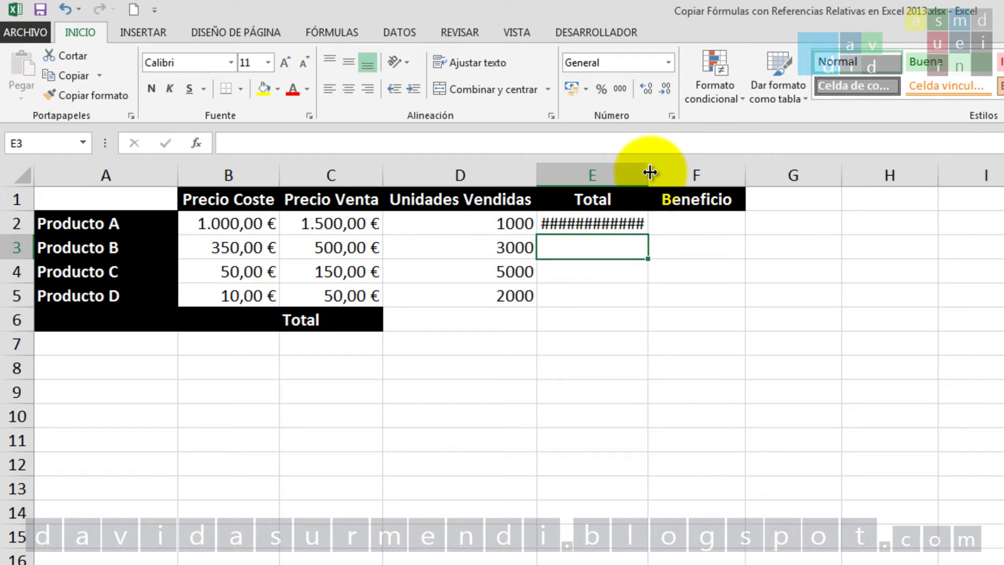
{"action": "double_click", "coordinate": [648, 171]}
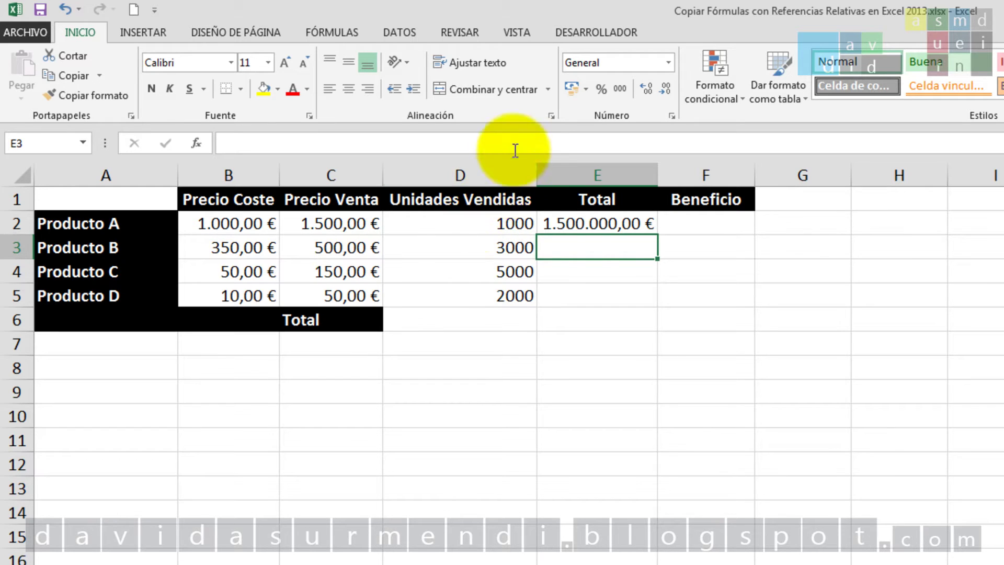
{"action": "double_click", "coordinate": [581, 249]}
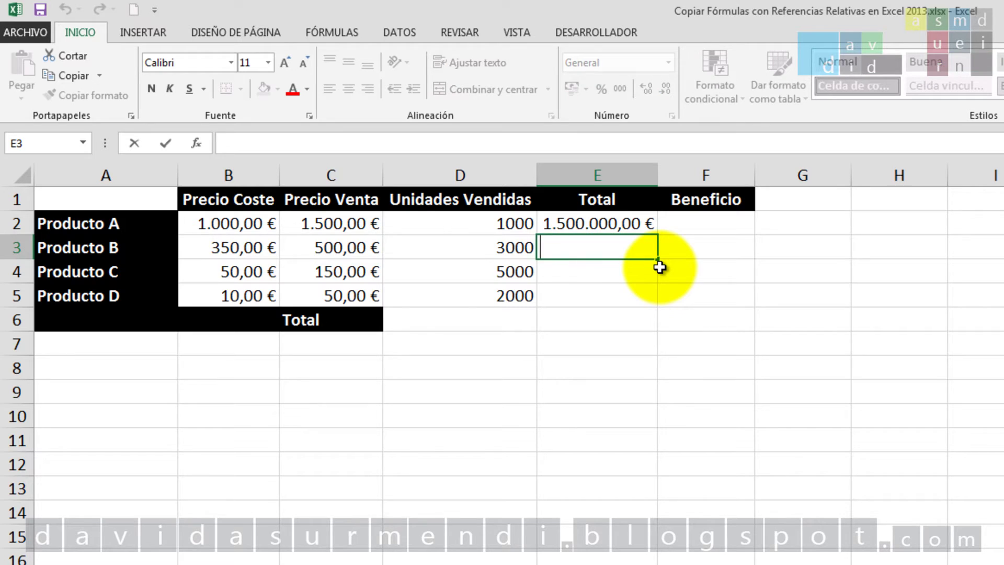
{"action": "type", "text": "="}
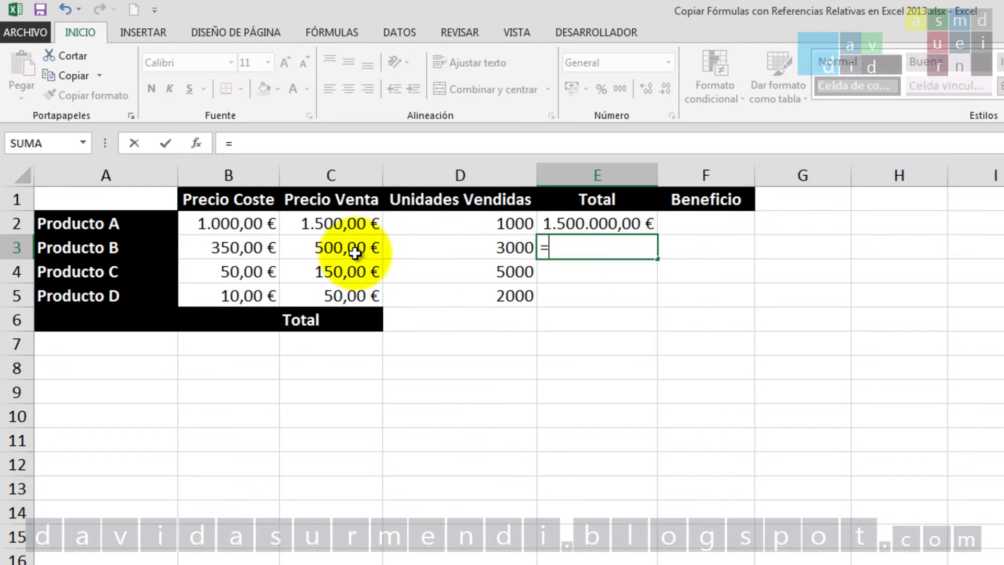
{"action": "left_click", "coordinate": [355, 253]}
{"action": "type", "text": "*"}
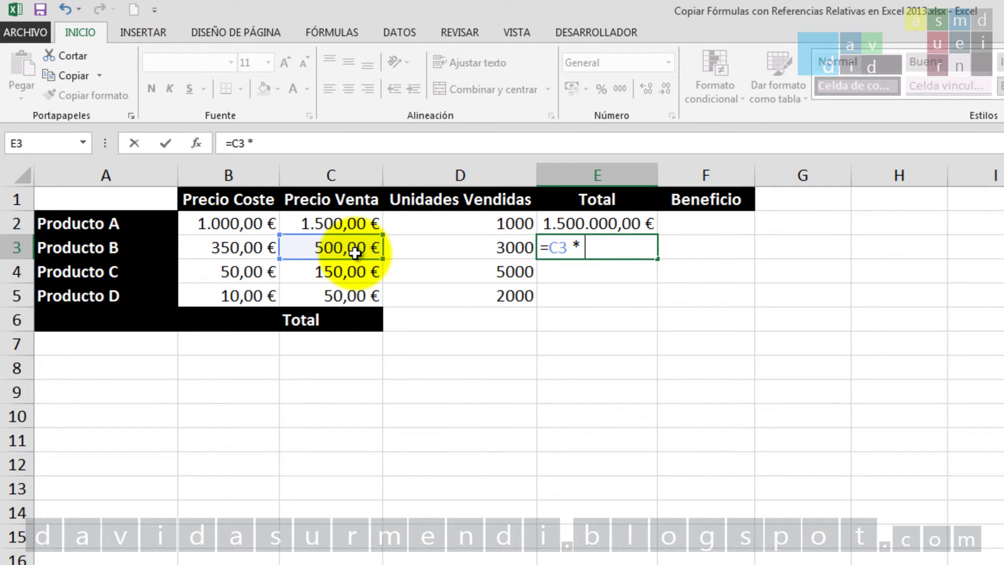
{"action": "left_click", "coordinate": [456, 252]}
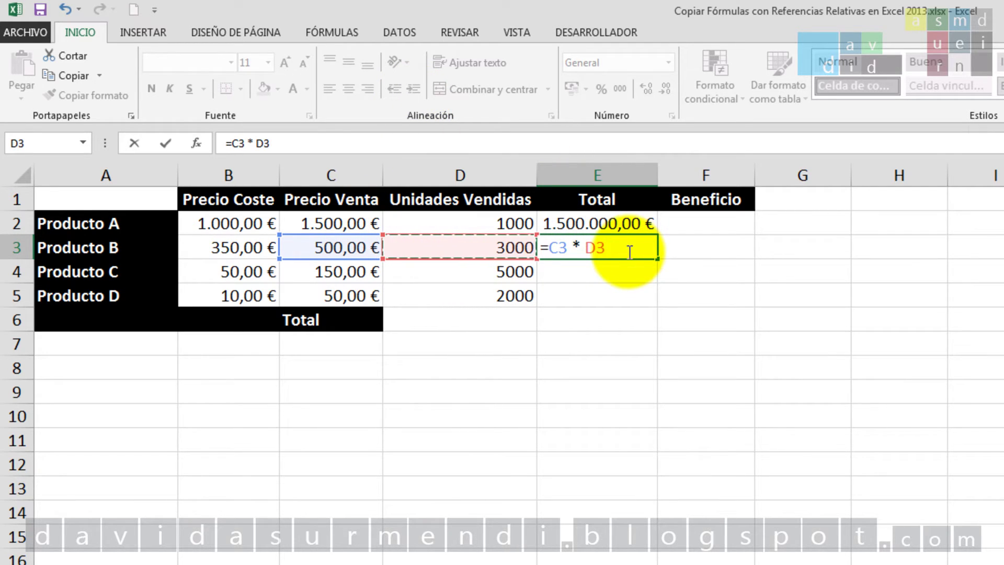
{"action": "key", "text": "Escape"}
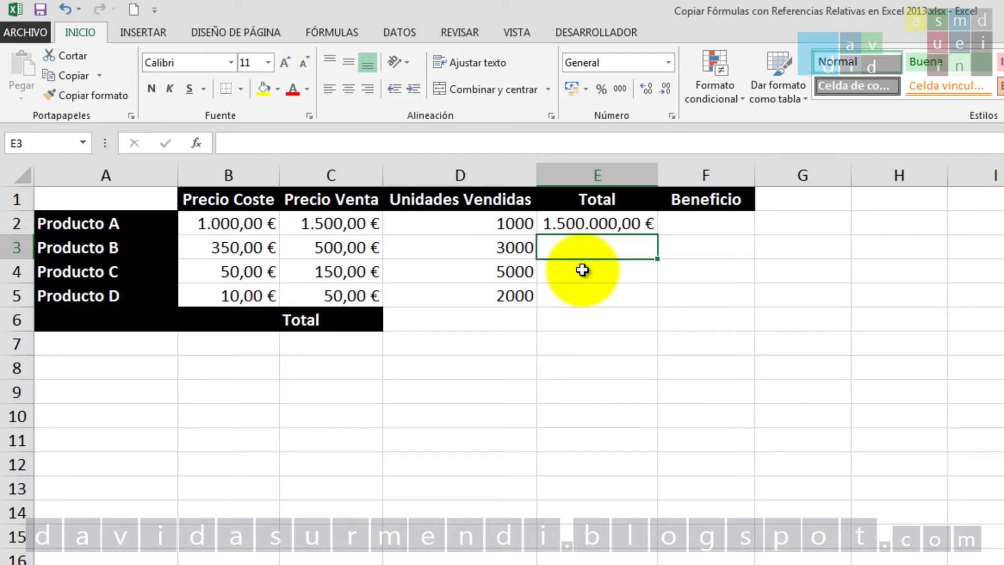
- Copy E2's Total formula down to E5, giving 1.500.000,00 €, 750.000,00 € and 100.000,00 €
{"action": "left_click", "coordinate": [647, 224]}
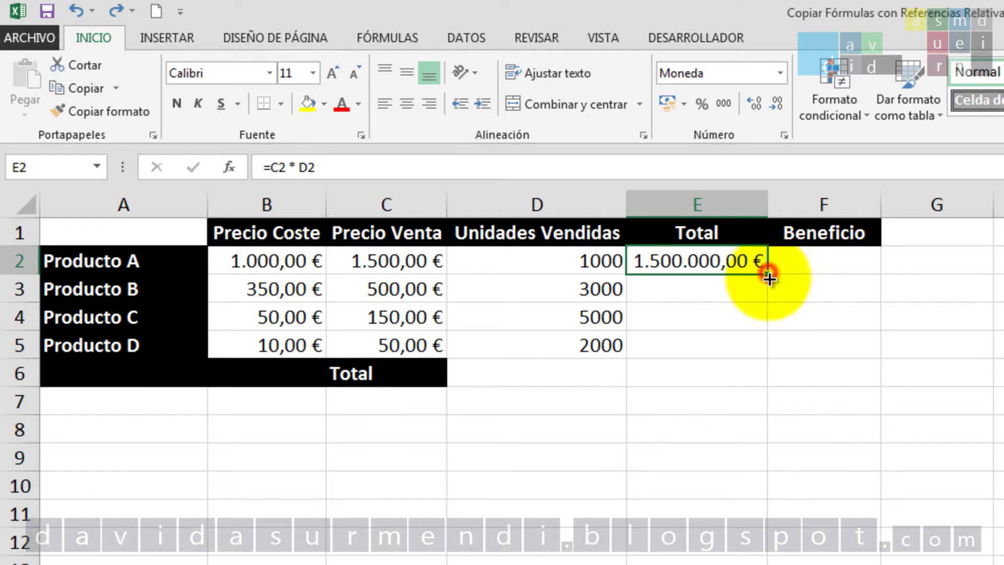
{"action": "left_click_drag", "start_coordinate": [769, 274], "coordinate": [770, 352]}
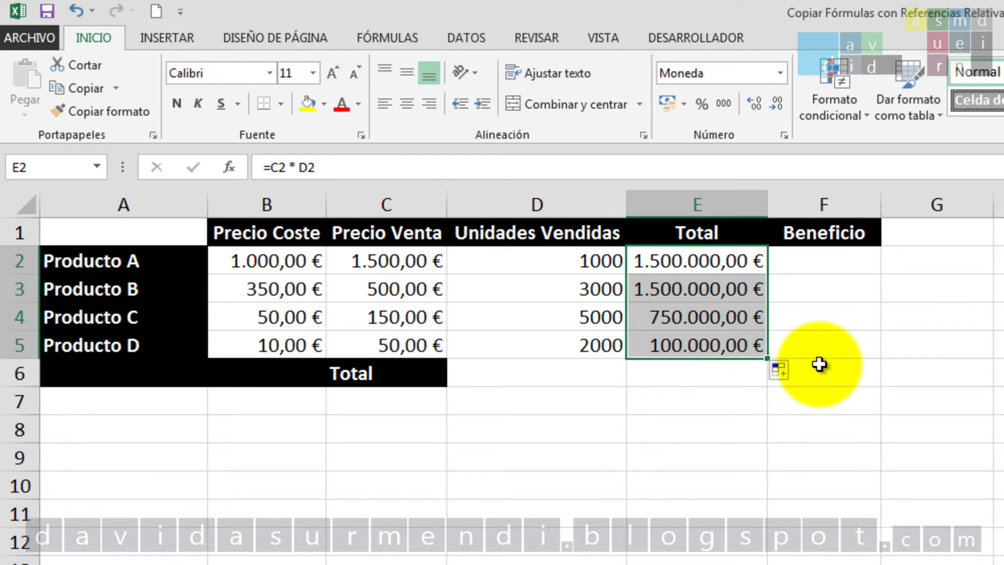
{"action": "left_click", "coordinate": [811, 400]}
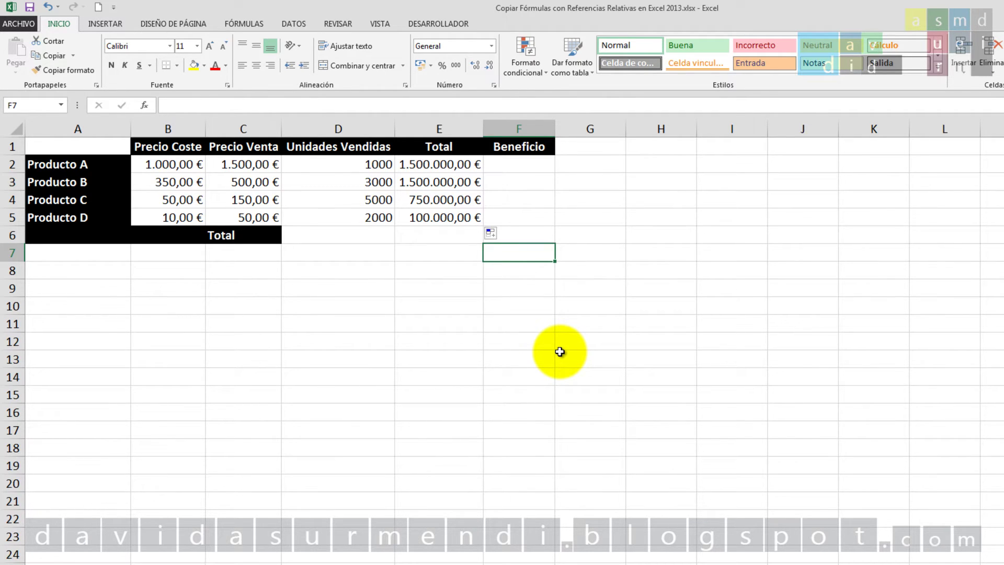
- Turn on Mostrar fórmulas, adjust column C's width, and select E2 showing =C2 * D2
{"action": "left_click", "coordinate": [257, 23]}
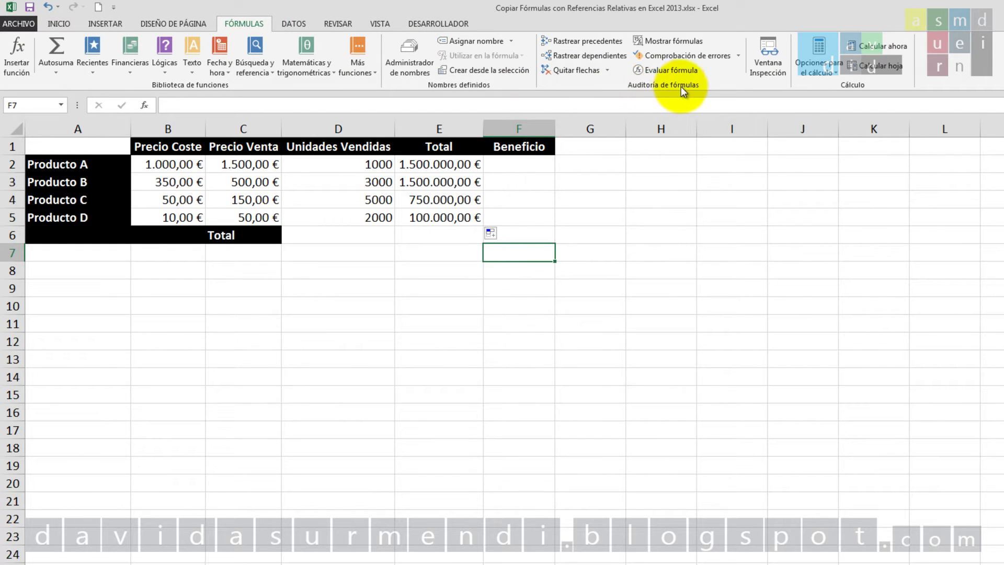
{"action": "left_click", "coordinate": [696, 42]}
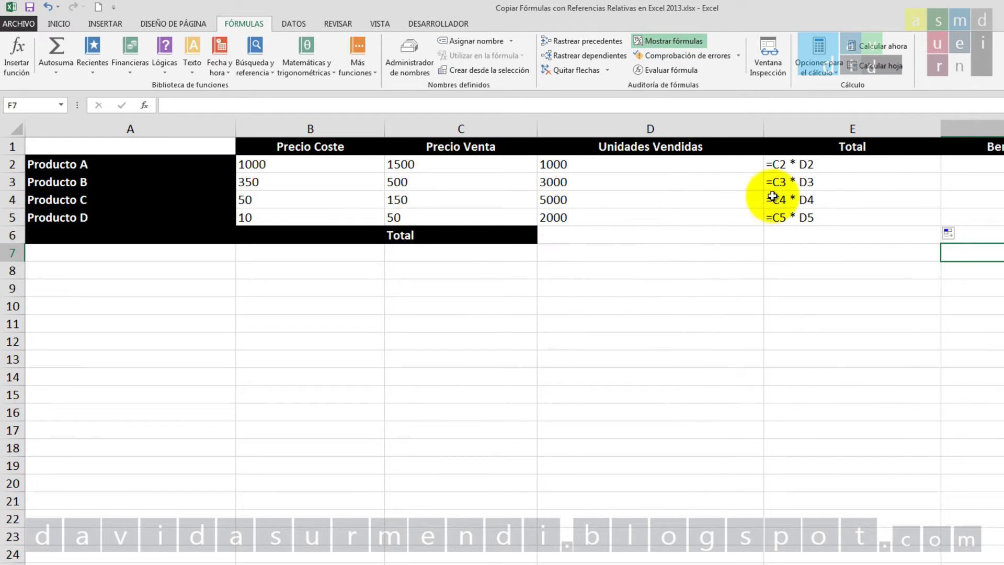
{"action": "mouse_move", "coordinate": [537, 129]}
{"action": "left_mouse_down"}
{"action": "mouse_move", "coordinate": [522, 127]}
{"action": "mouse_move", "coordinate": [540, 127]}
{"action": "left_mouse_up"}
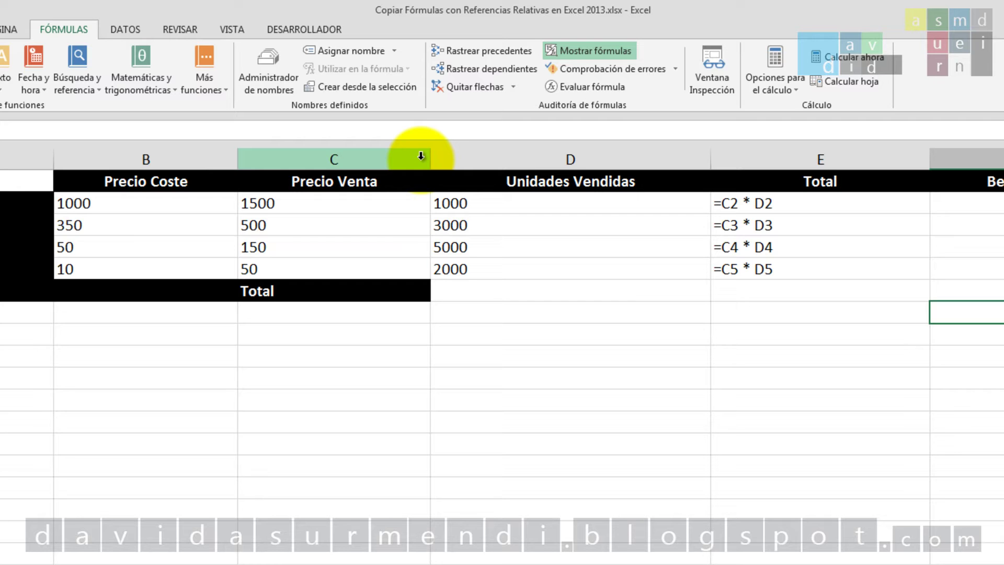
{"action": "left_click", "coordinate": [724, 205]}
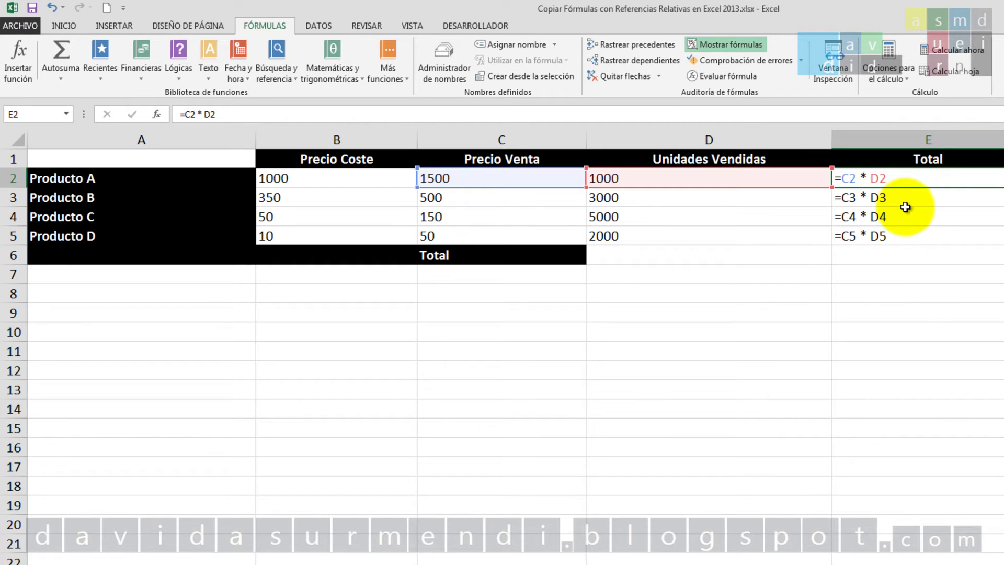
- Inspect the copied Total formulas in E3, E4 and E5, then return to E2
{"action": "left_click", "coordinate": [914, 199]}
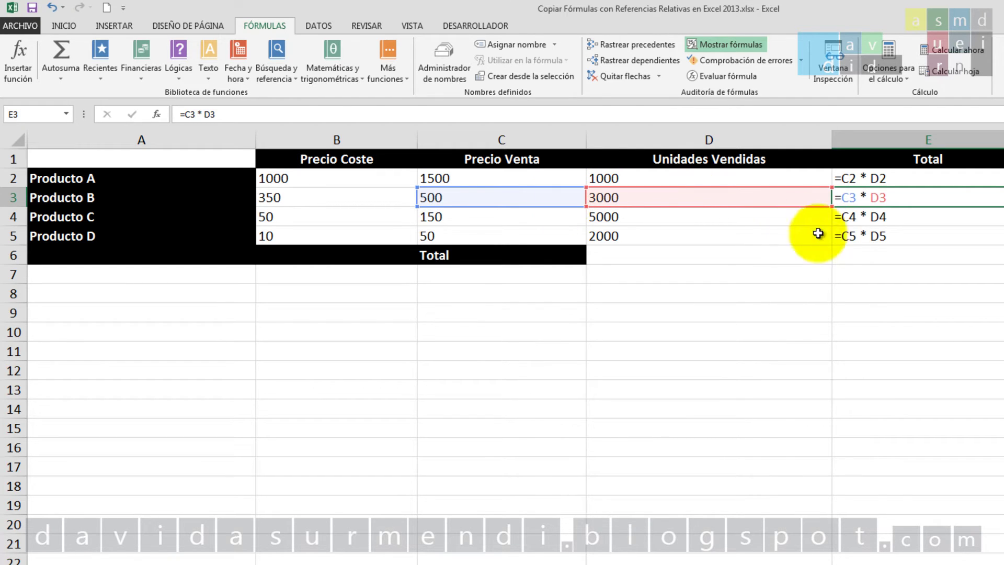
{"action": "left_click", "coordinate": [842, 217]}
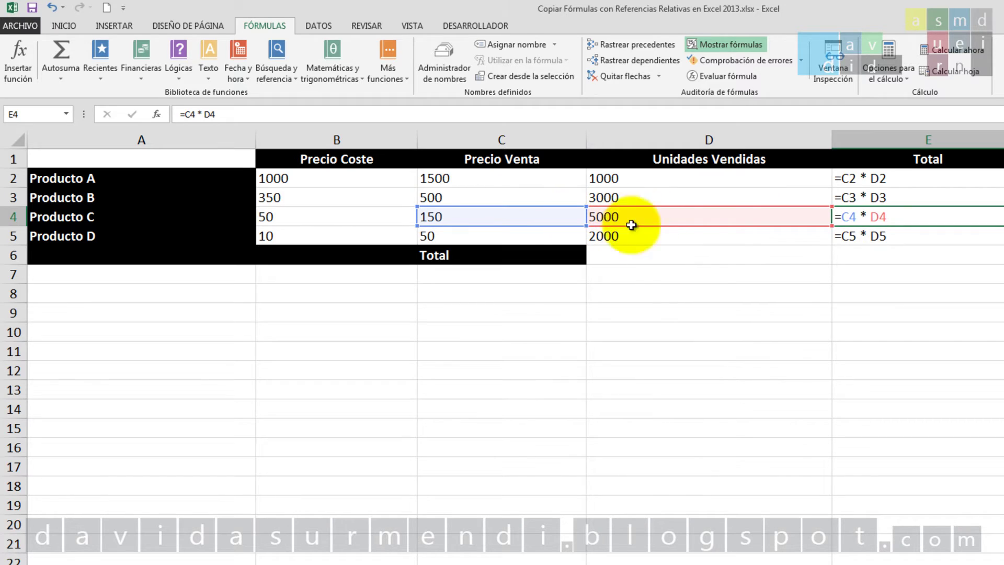
{"action": "left_click", "coordinate": [894, 231]}
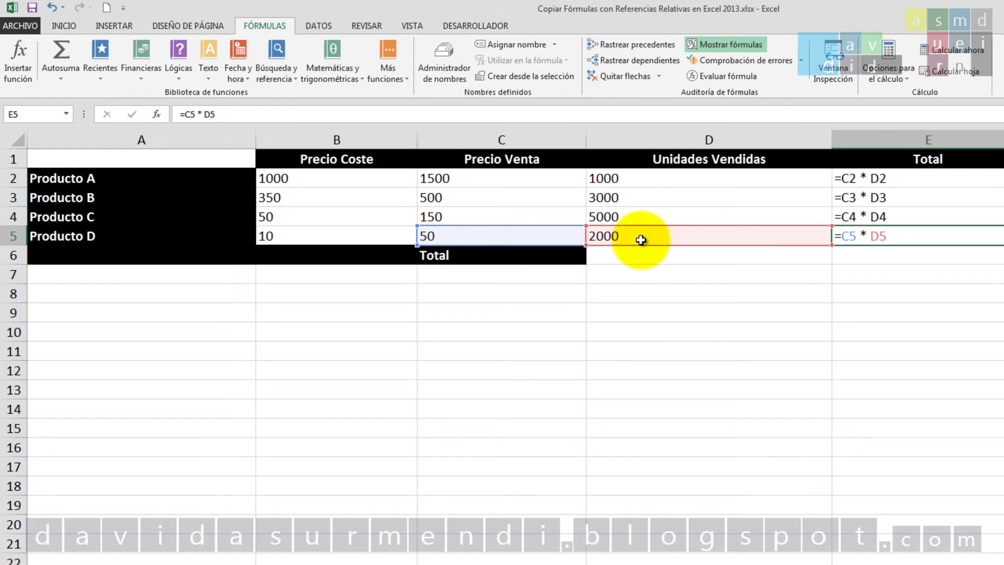
{"action": "left_click", "coordinate": [836, 178]}
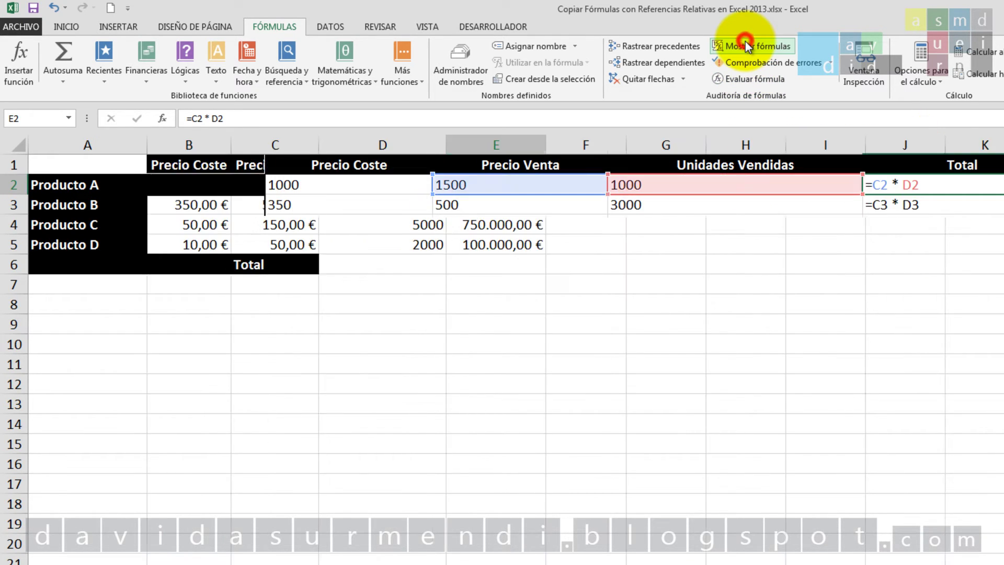
- Switch back to values, clear E2:E4, then refill them by dragging E5's formula upward
{"action": "left_click", "coordinate": [747, 45]}
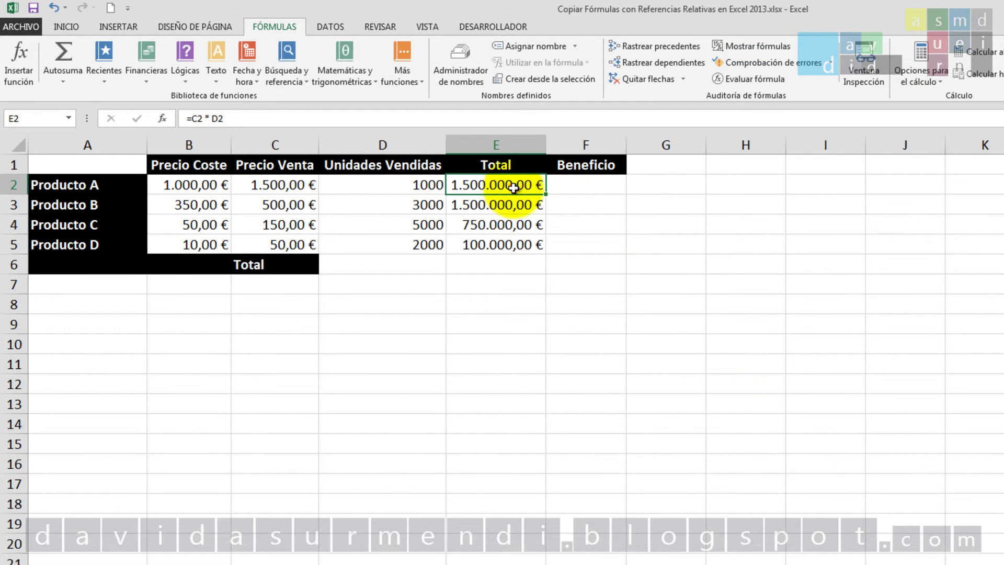
{"action": "left_click_drag", "start_coordinate": [513, 186], "coordinate": [518, 232]}
{"action": "key", "text": "Delete"}
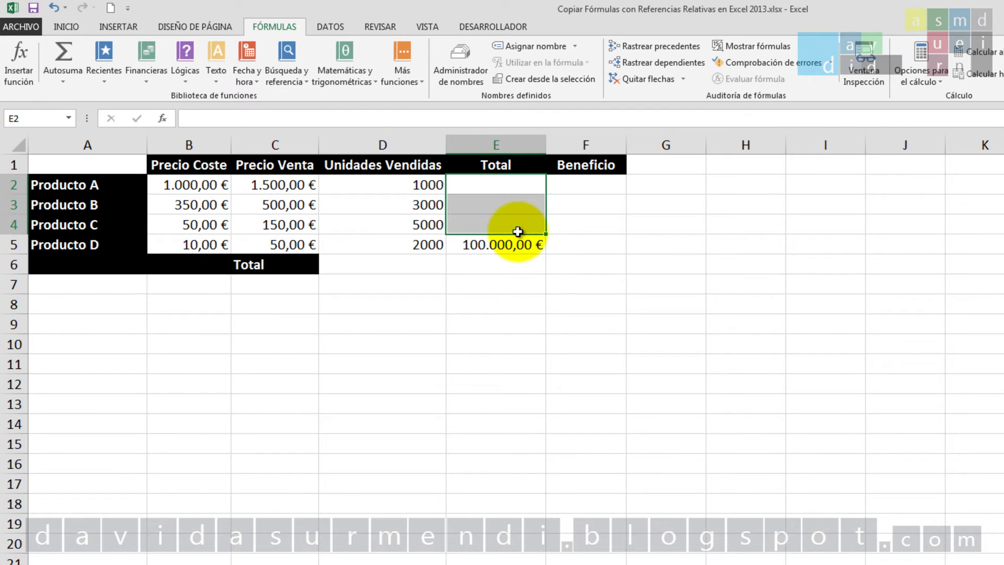
{"action": "left_click", "coordinate": [549, 287]}
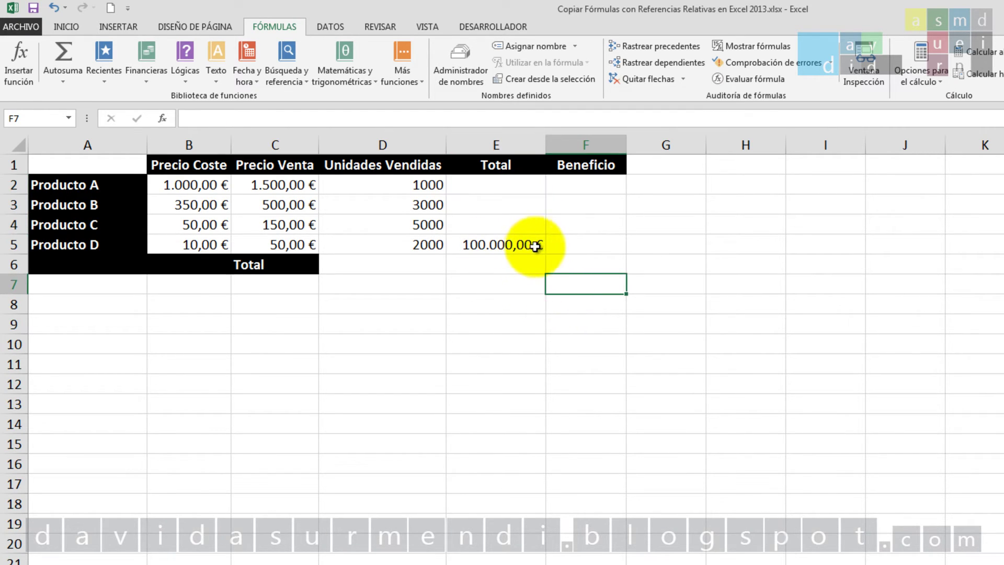
{"action": "left_click", "coordinate": [501, 253]}
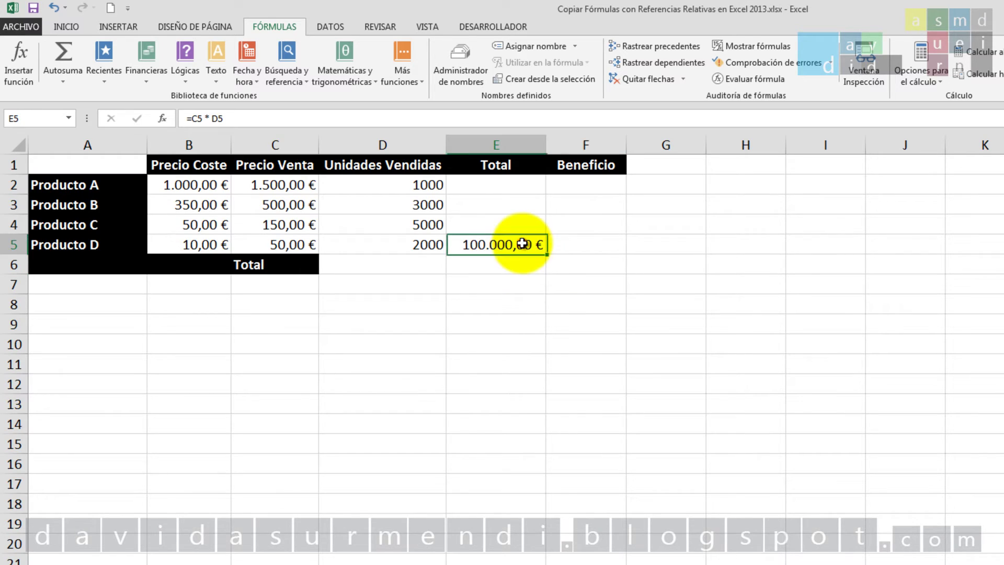
{"action": "left_click_drag", "start_coordinate": [545, 251], "coordinate": [542, 184]}
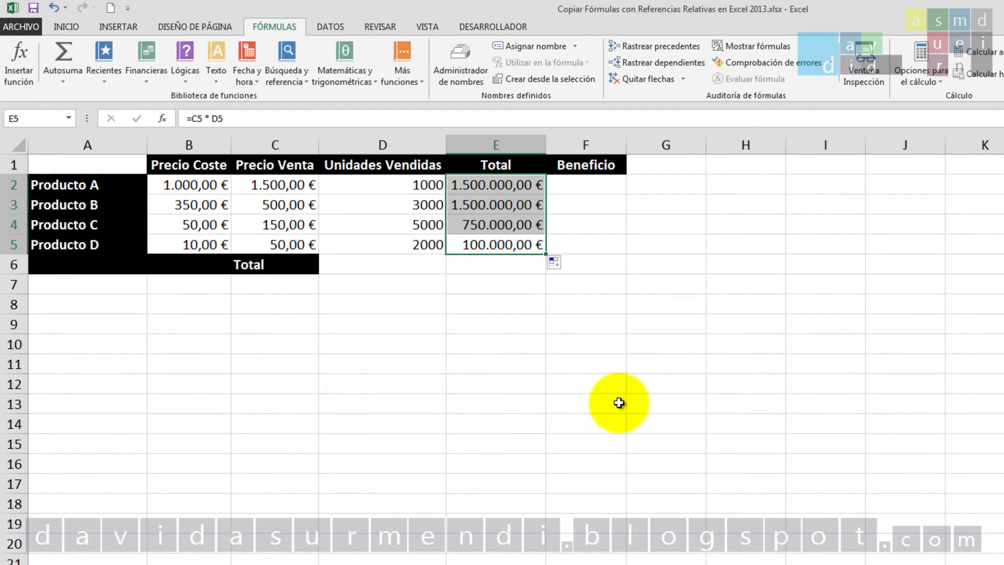
{"action": "left_click", "coordinate": [722, 45]}
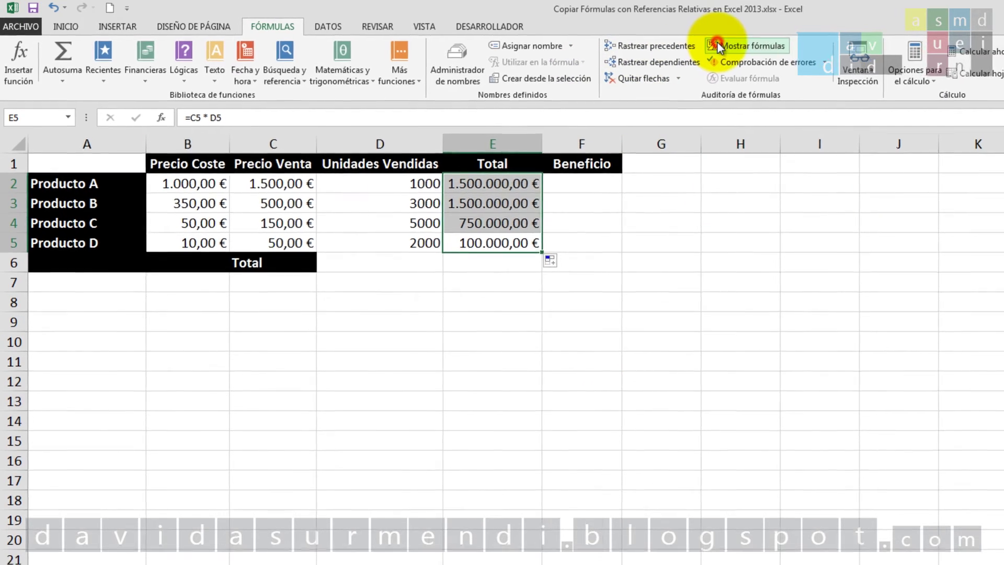
{"action": "left_click", "coordinate": [895, 241]}
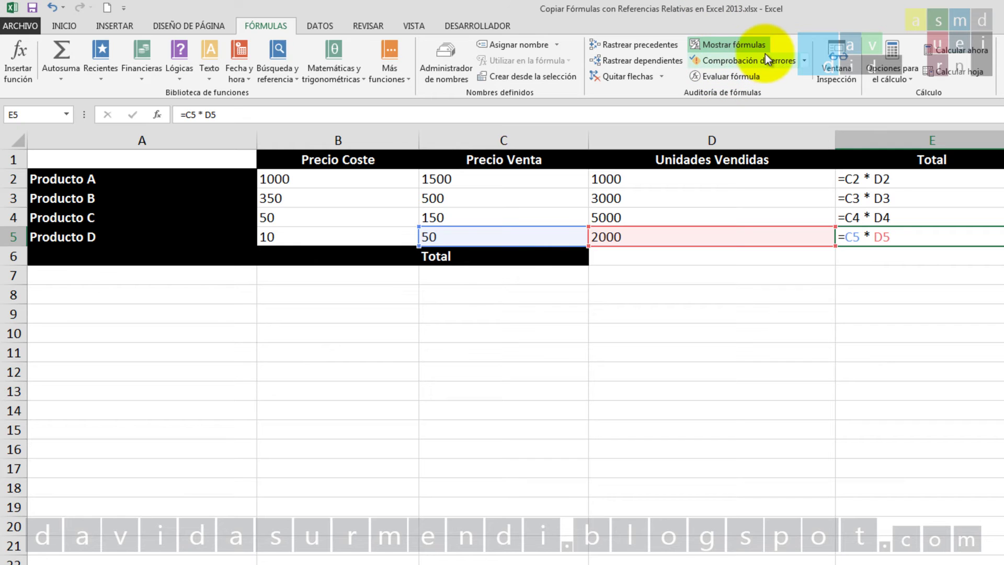
{"action": "left_click", "coordinate": [723, 45]}
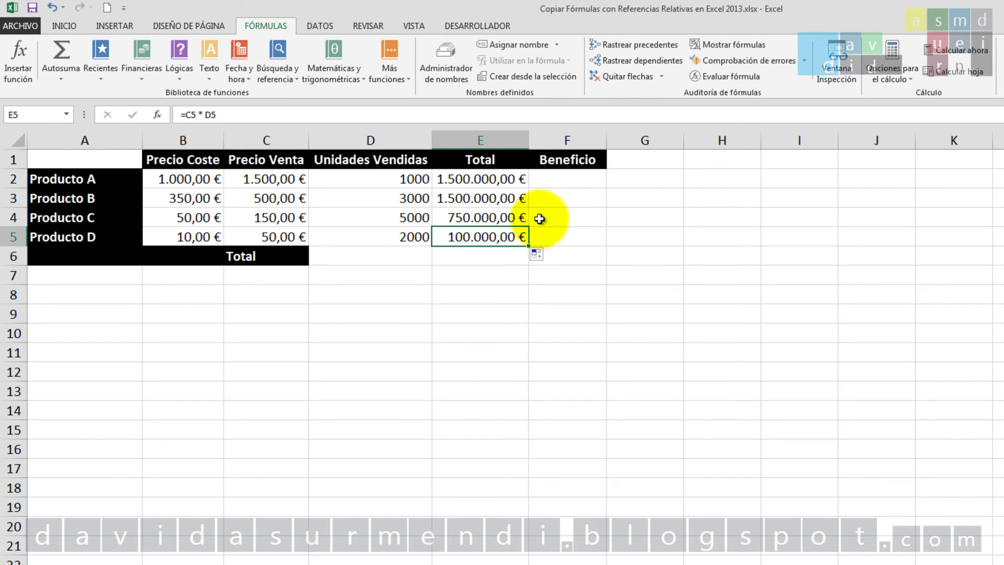
{"action": "left_click", "coordinate": [501, 178]}
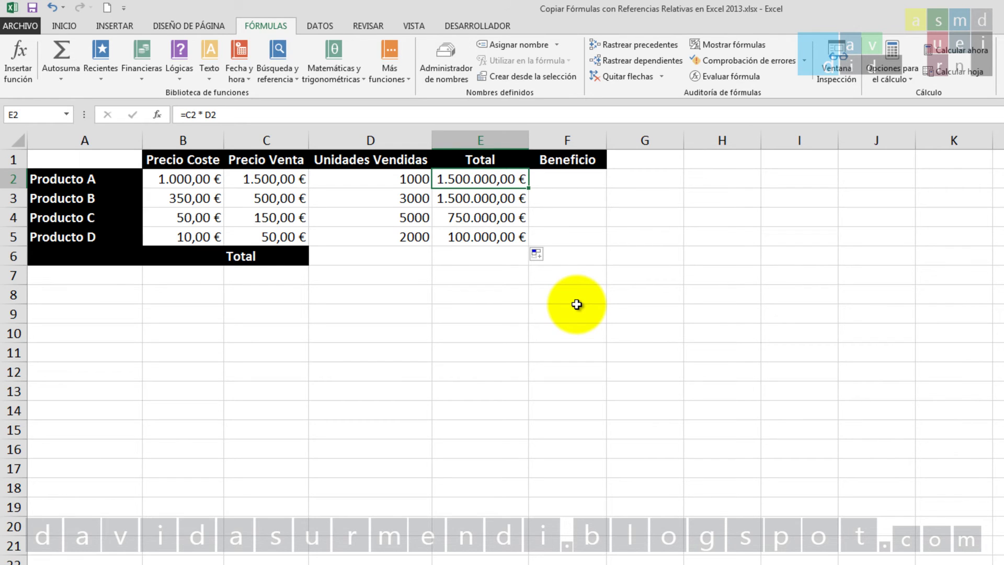
- Enter =E2 - (D2 * B2) into F2:F5 at once and autofit column F
{"action": "left_click_drag", "start_coordinate": [572, 180], "coordinate": [569, 237]}
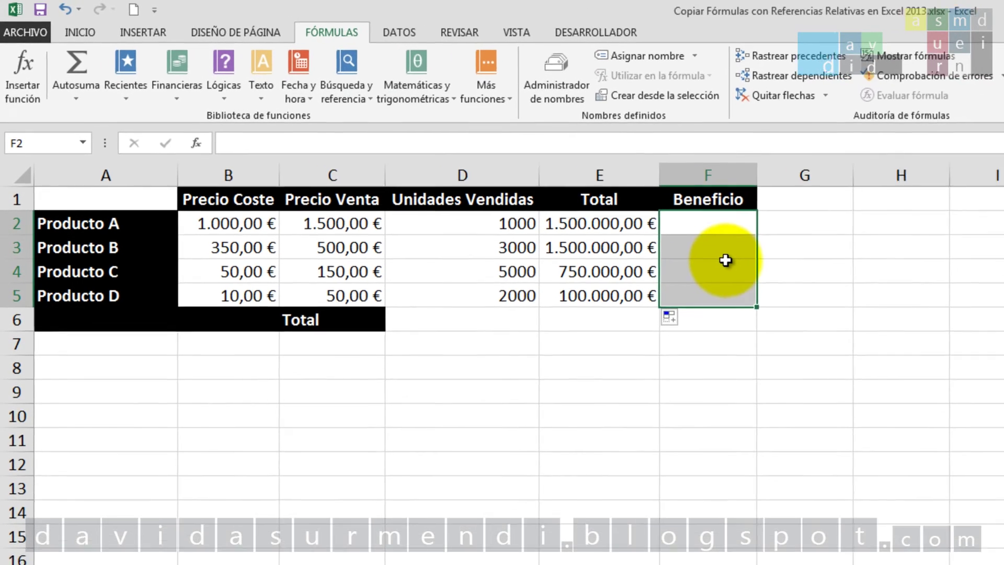
{"action": "type", "text": "="}
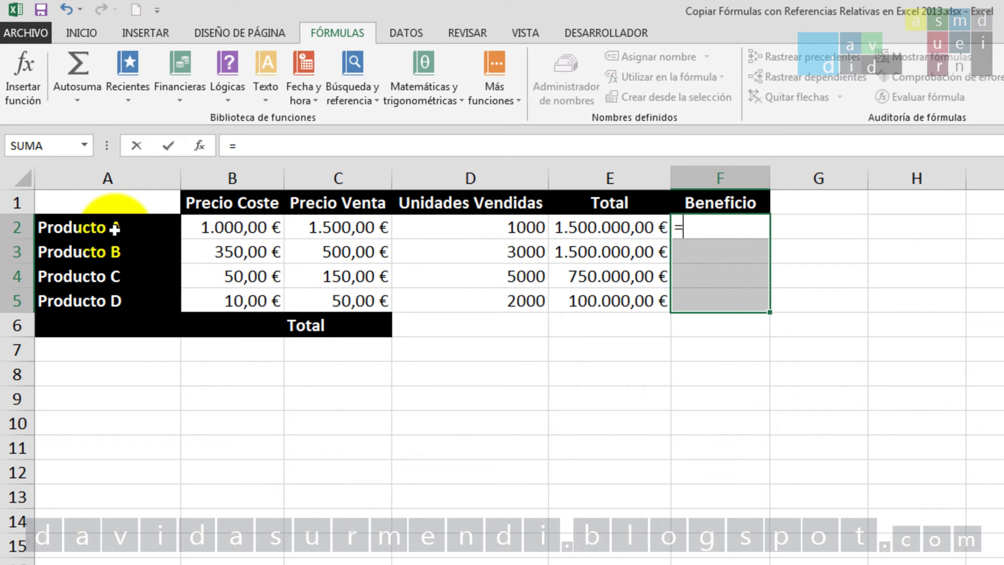
{"action": "left_click", "coordinate": [634, 226]}
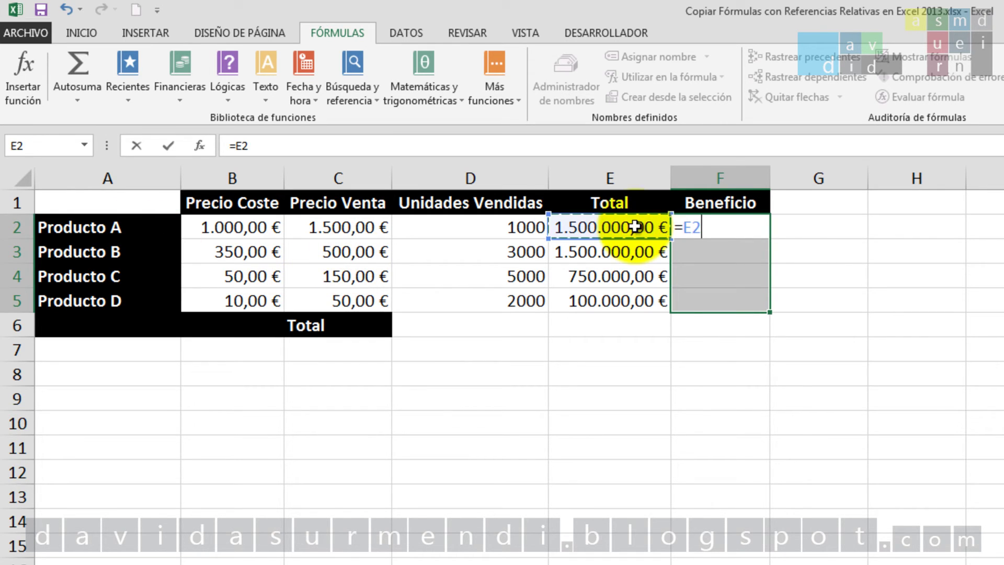
{"action": "type", "text": "-"}
{"action": "type", "text": " ("}
{"action": "left_click", "coordinate": [423, 227]}
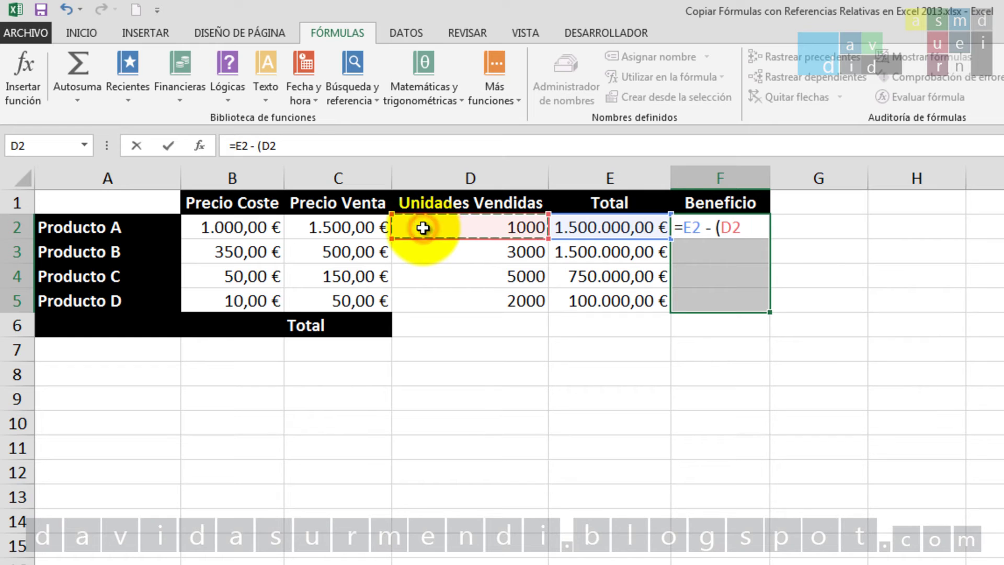
{"action": "type", "text": "*"}
{"action": "left_click", "coordinate": [240, 226]}
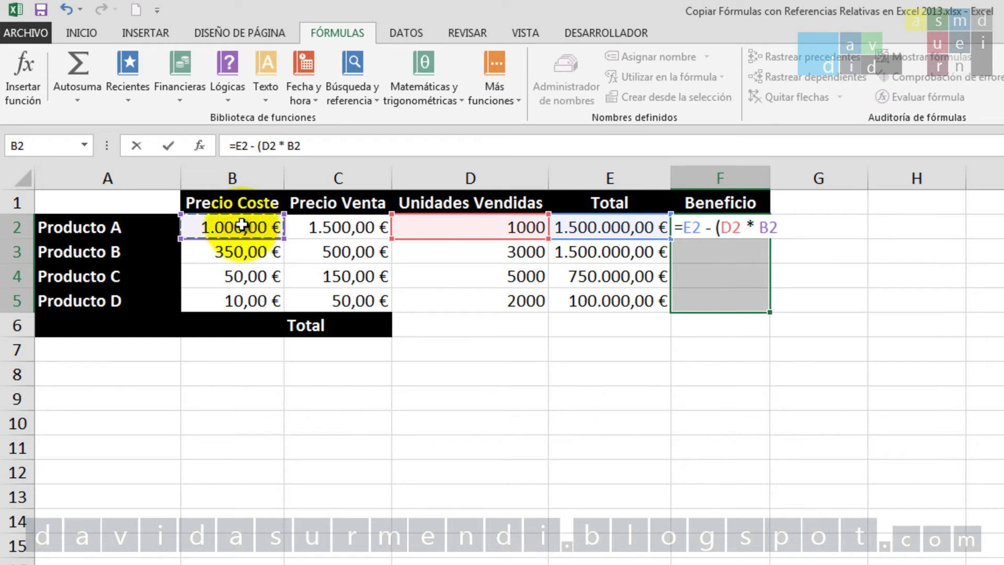
{"action": "type", "text": ")"}
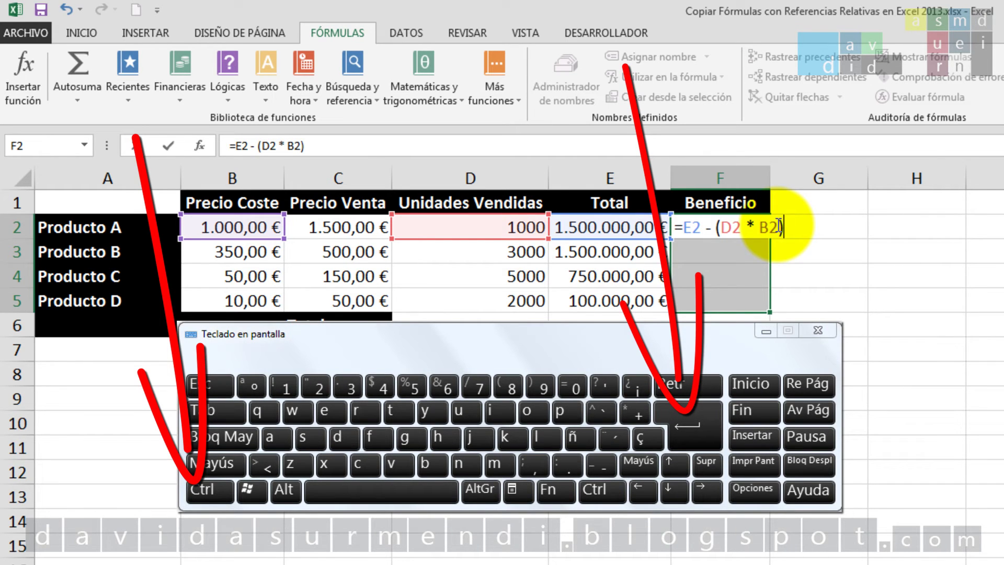
{"action": "key", "text": "ctrl+Return"}
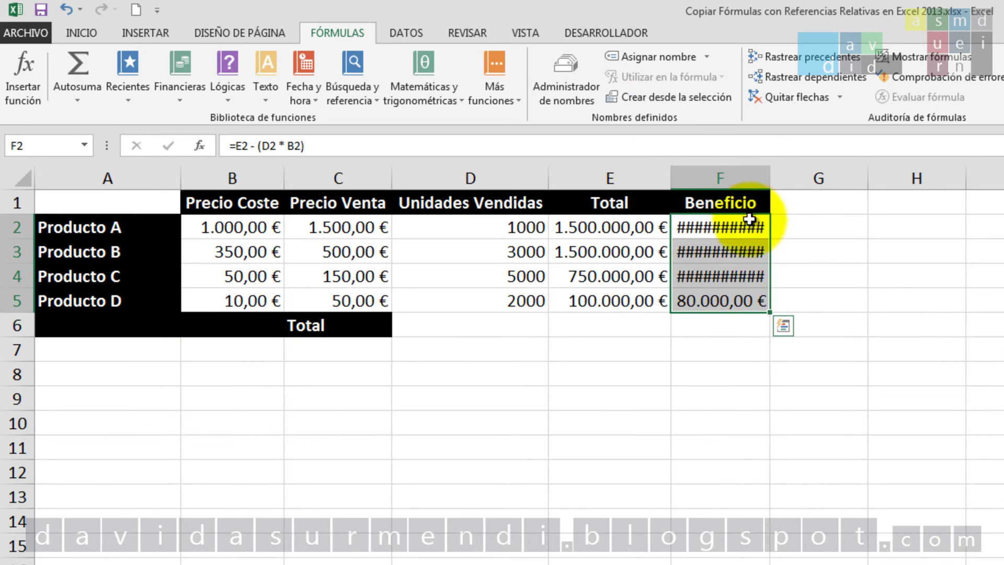
{"action": "double_click", "coordinate": [771, 172]}
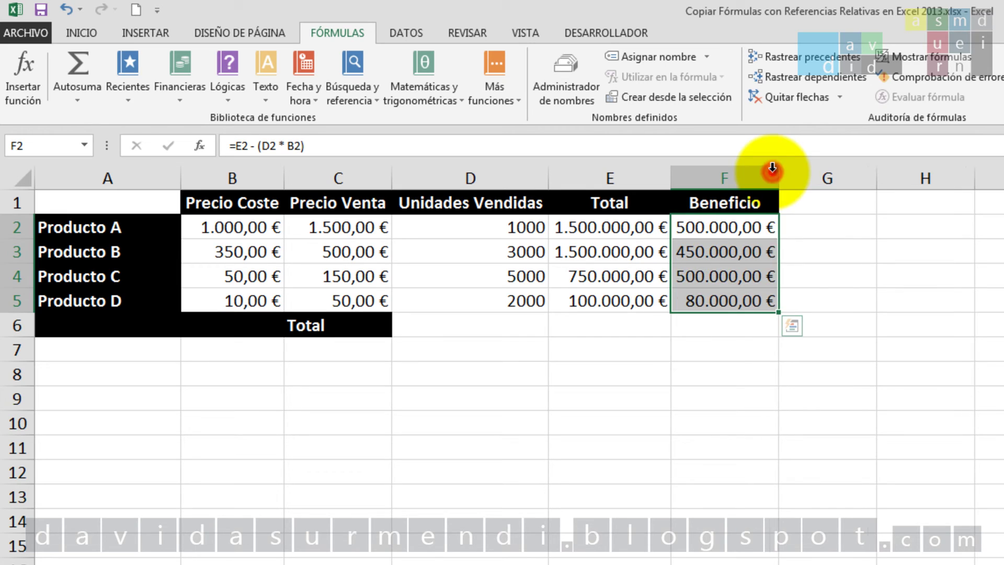
{"action": "left_click", "coordinate": [771, 357]}
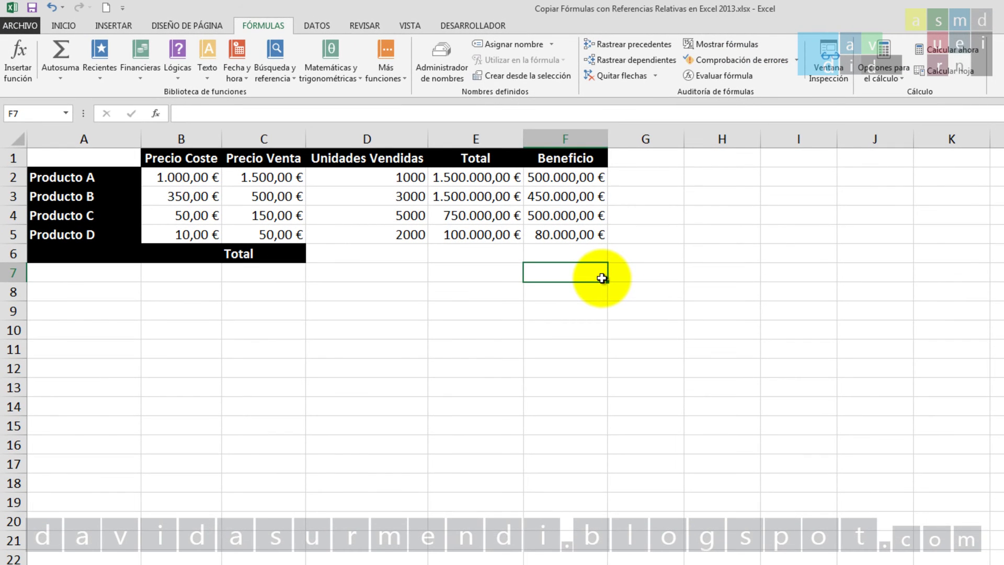
- Fill every cell of I4:I8 with 1 in one entry, then select F2
{"action": "left_click_drag", "start_coordinate": [795, 215], "coordinate": [786, 284]}
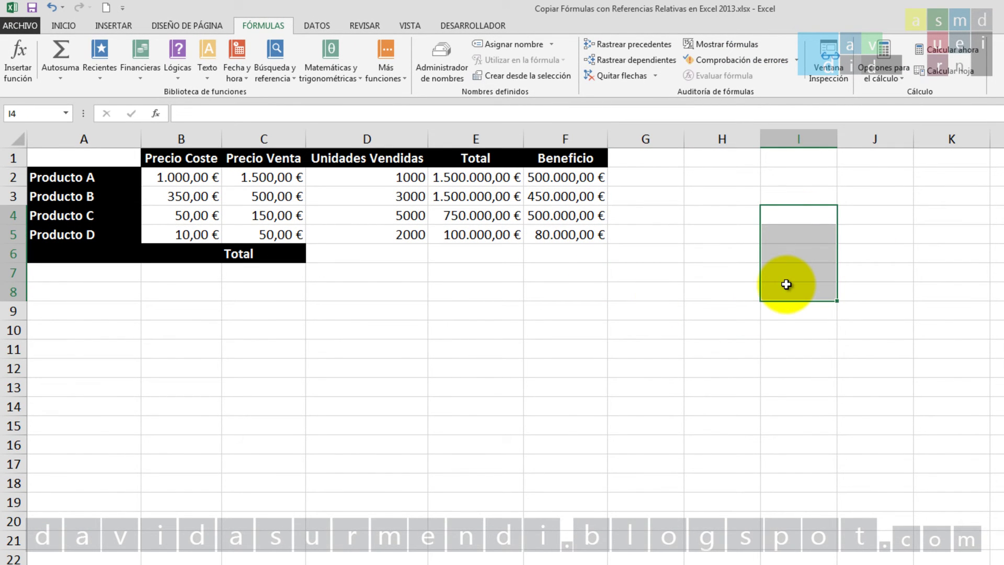
{"action": "type", "text": "1"}
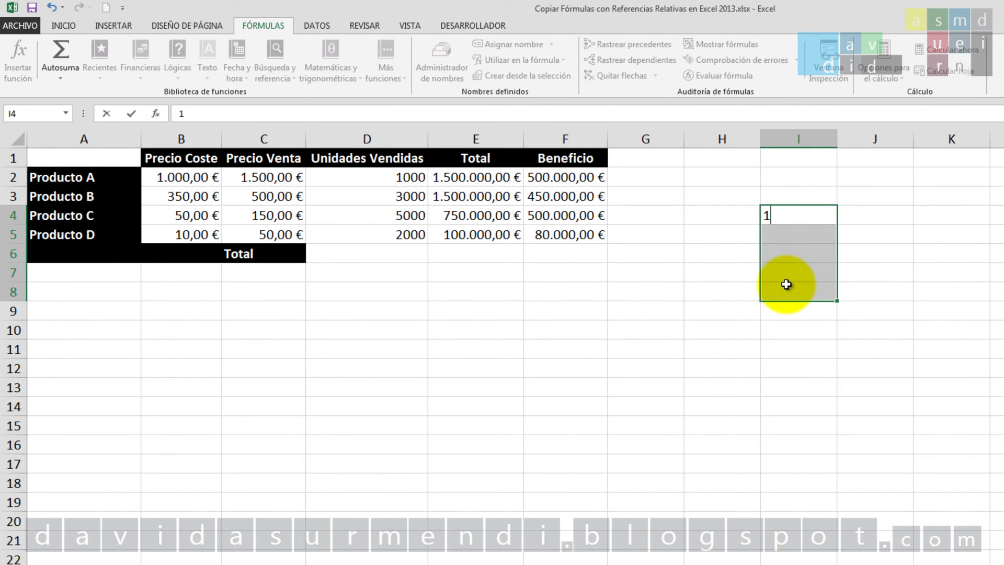
{"action": "key", "text": "ctrl+Return"}
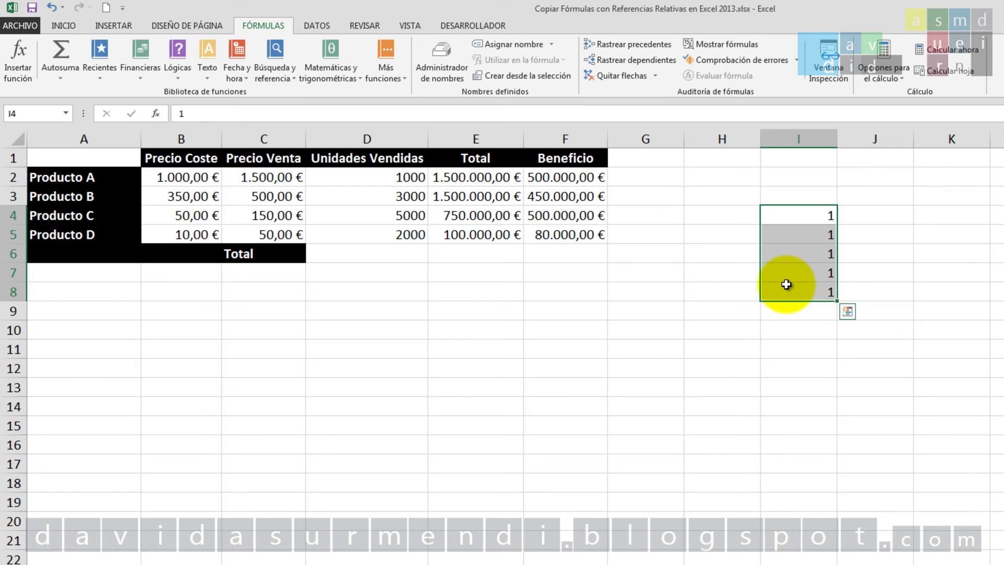
{"action": "left_click", "coordinate": [591, 180]}
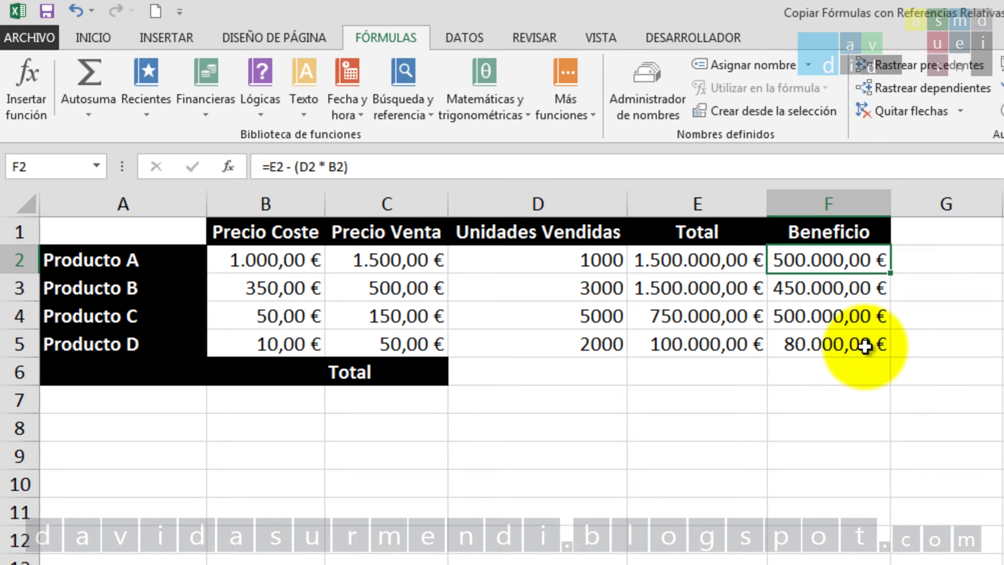
- Commit F2's Beneficio formula, turn formula view on, and inspect =E2 - (D2 * B2)
{"action": "double_click", "coordinate": [835, 260]}
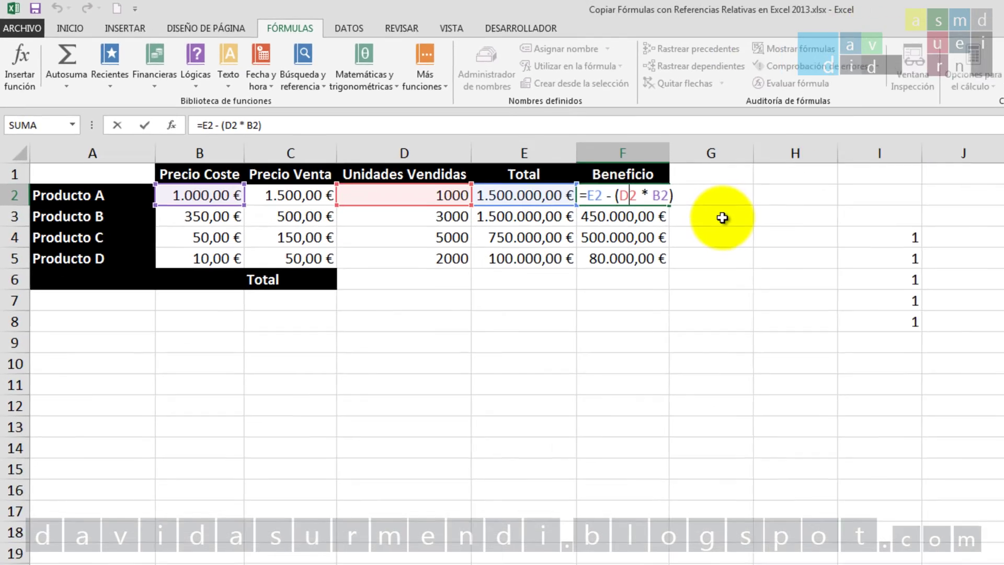
{"action": "key", "text": "Return"}
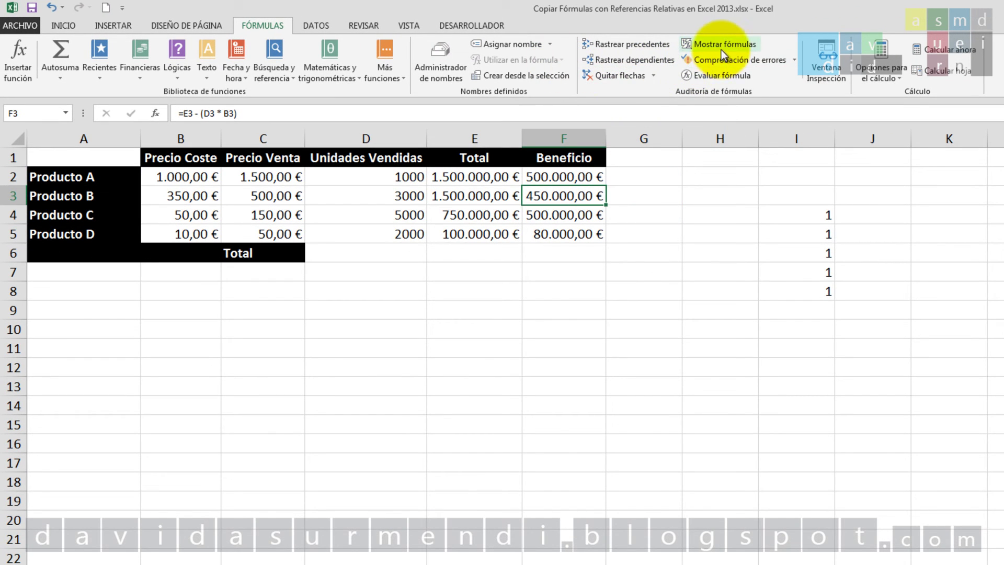
{"action": "left_click", "coordinate": [728, 45]}
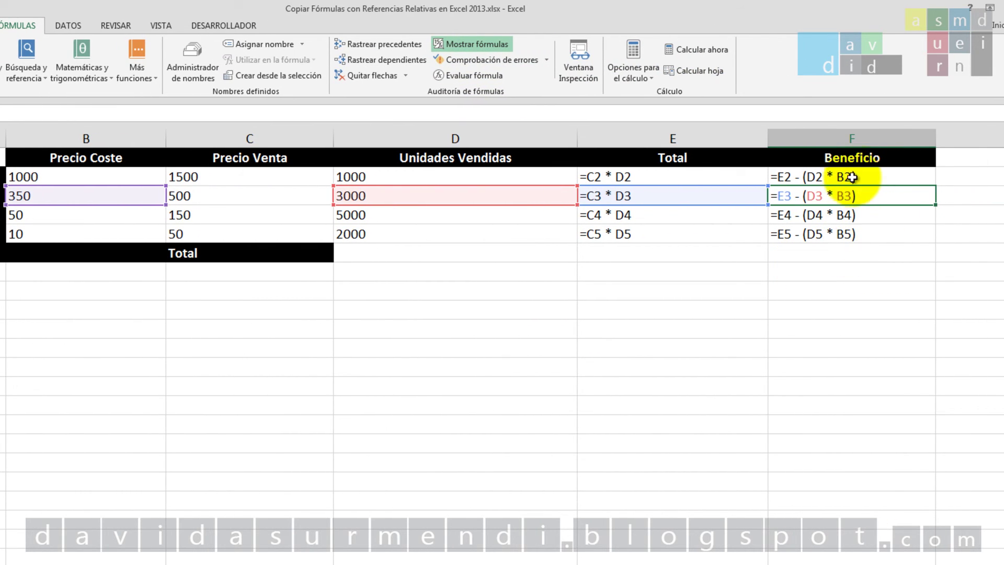
{"action": "left_click", "coordinate": [852, 178]}
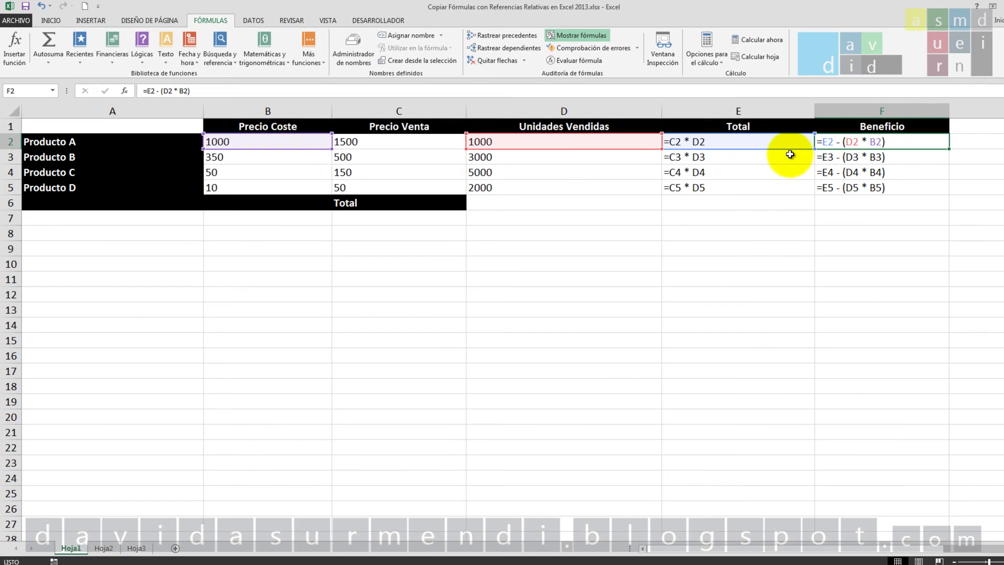
- Review the Beneficio formulas in F3, F4 and F5, then turn formula view off
{"action": "left_click", "coordinate": [860, 157]}
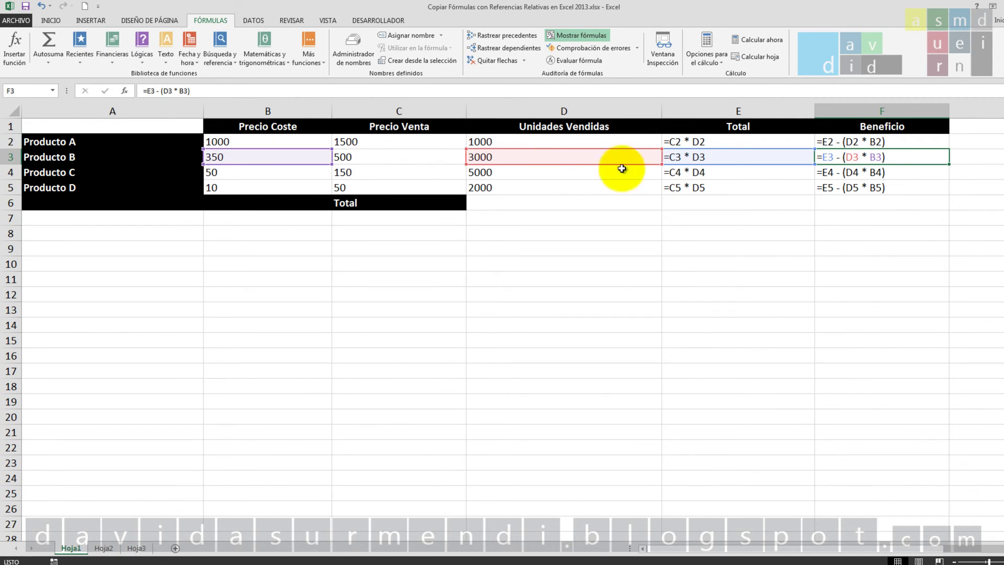
{"action": "left_click", "coordinate": [840, 169]}
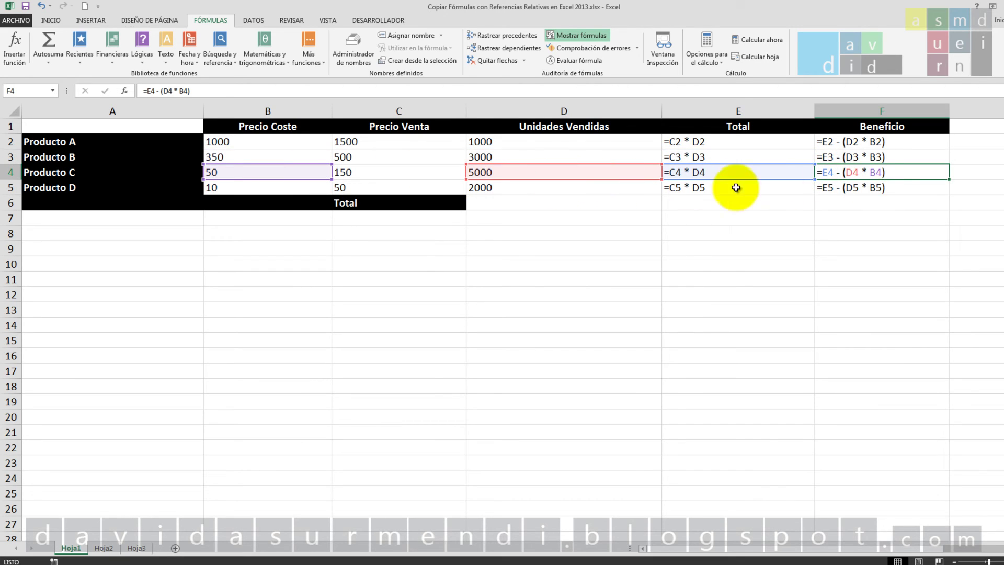
{"action": "left_click", "coordinate": [882, 186]}
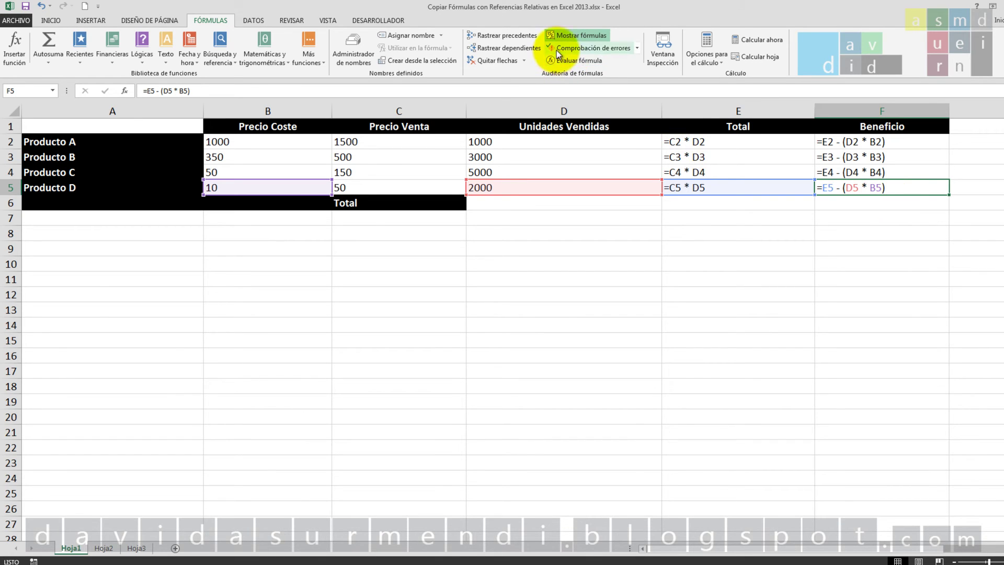
{"action": "left_click", "coordinate": [585, 37]}
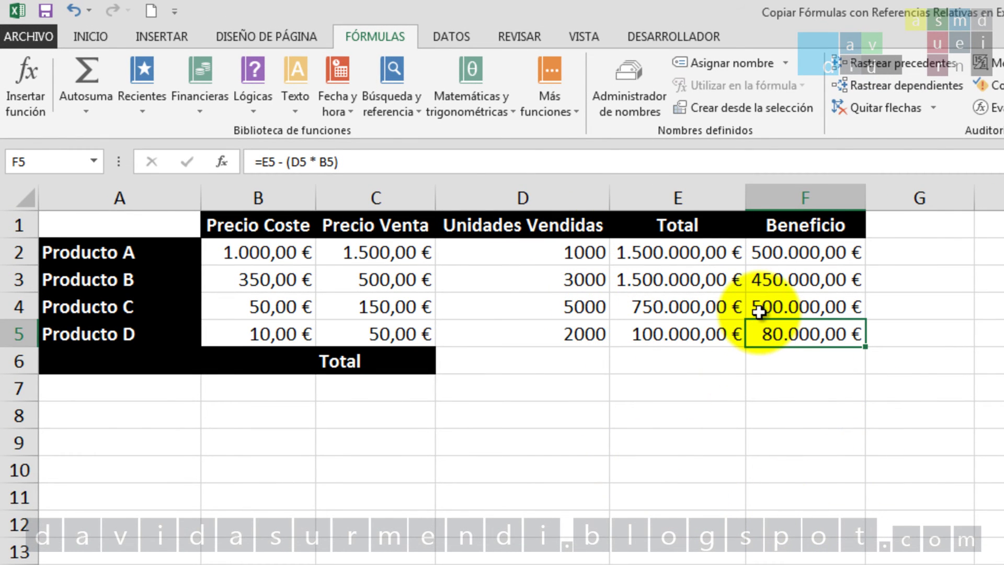
- Enter =D2+D3+D4+D5 in D6 to total 11000 units, then drag it toward F6
{"action": "left_click", "coordinate": [543, 358]}
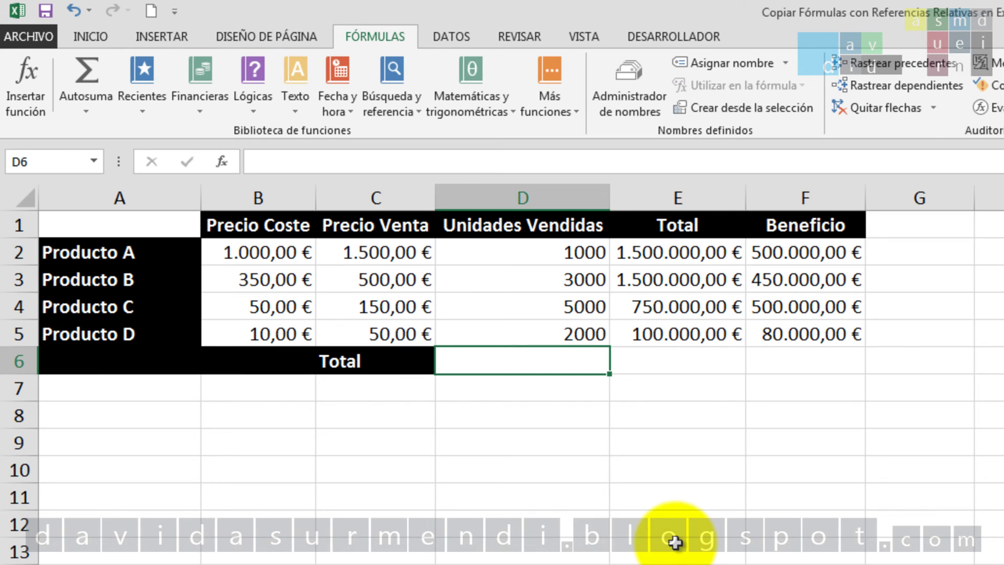
{"action": "type", "text": "="}
{"action": "left_click", "coordinate": [585, 253]}
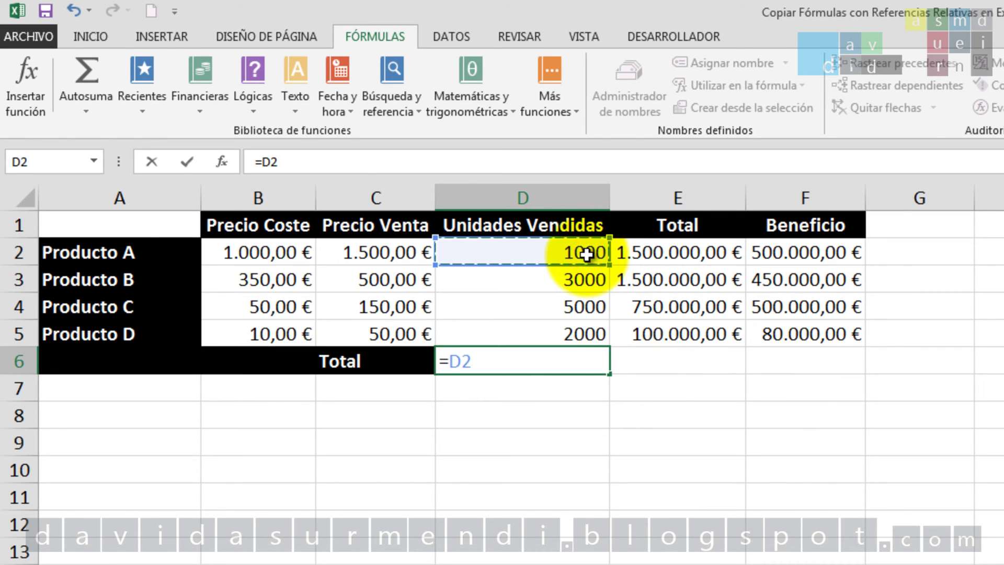
{"action": "type", "text": "+"}
{"action": "left_click", "coordinate": [585, 280]}
{"action": "type", "text": "+"}
{"action": "left_click", "coordinate": [580, 307]}
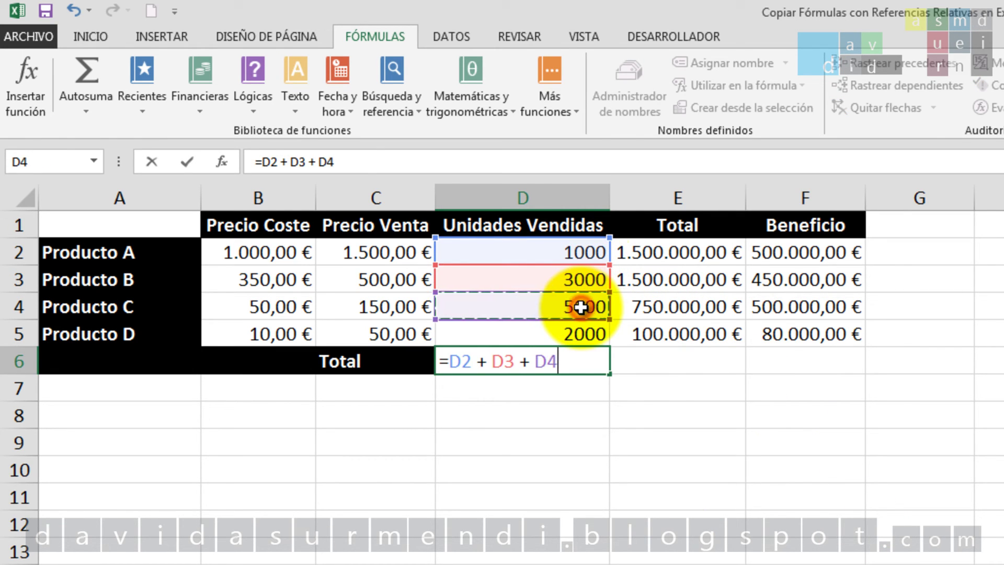
{"action": "type", "text": " +"}
{"action": "left_click", "coordinate": [590, 331]}
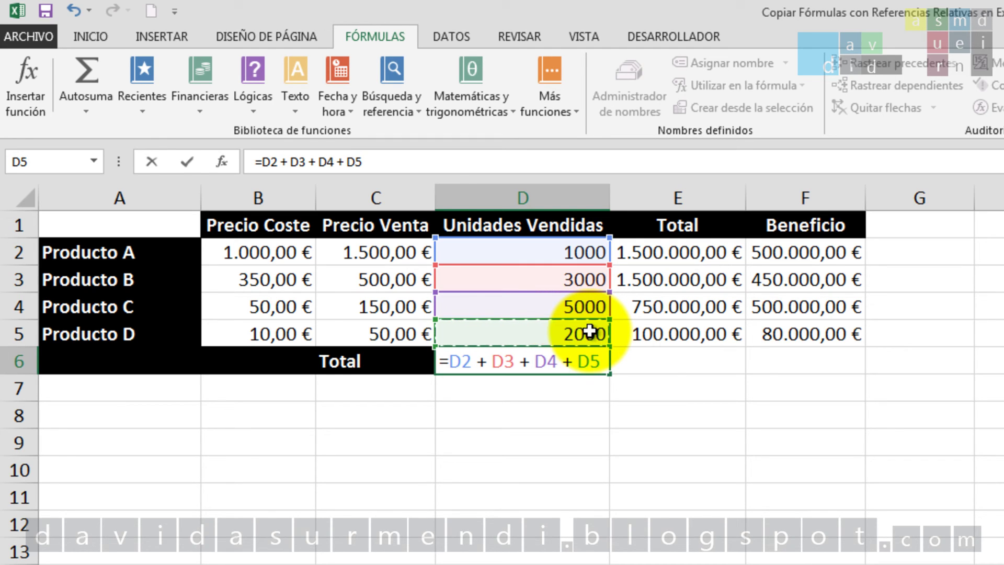
{"action": "key", "text": "Return"}
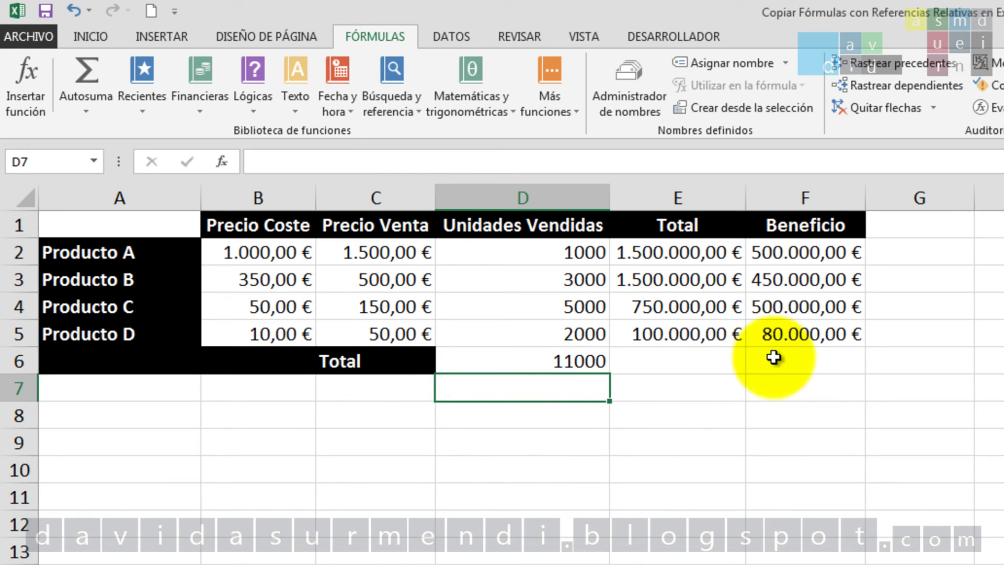
{"action": "left_click", "coordinate": [571, 366]}
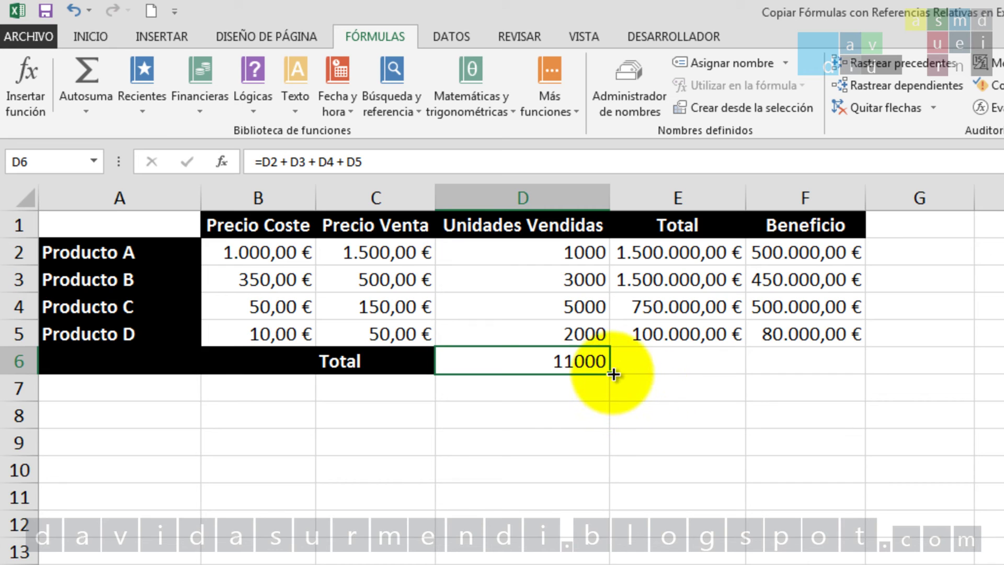
{"action": "left_click_drag", "start_coordinate": [613, 374], "coordinate": [837, 369]}
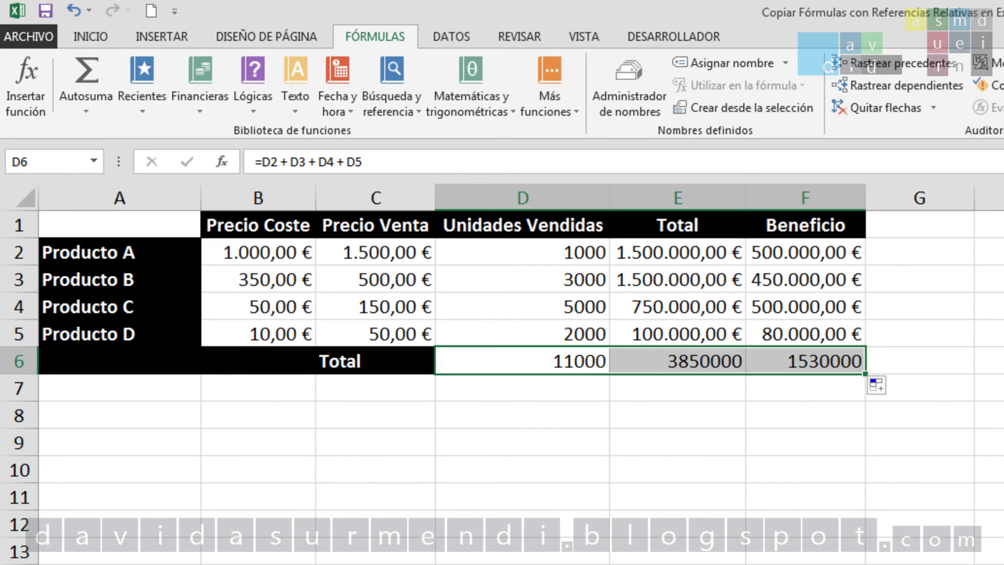
- Fill the total formula into E6:F6 and format those totals as Moneda (euro) currency
{"action": "left_click", "coordinate": [856, 463]}
{"action": "left_click", "coordinate": [855, 462]}
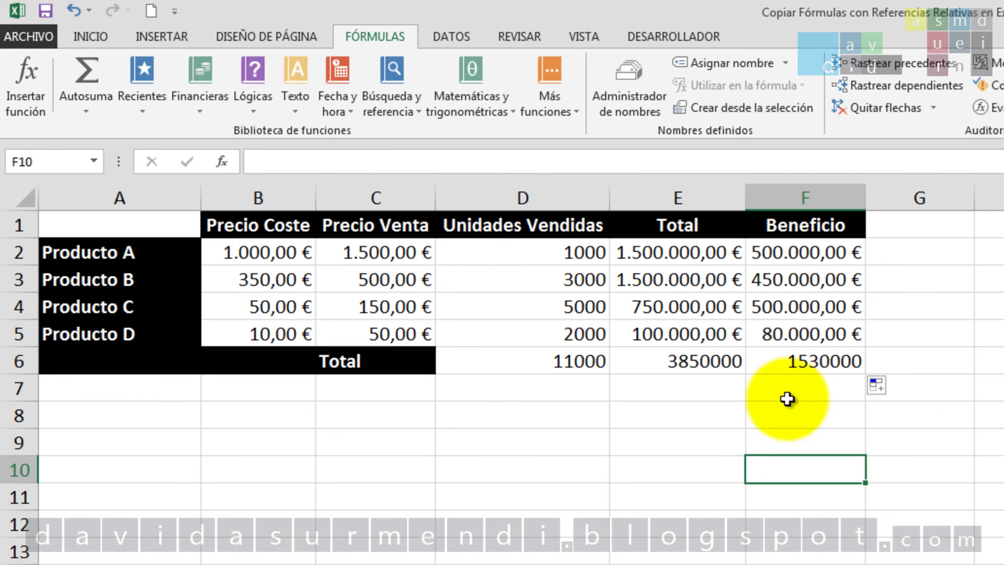
{"action": "left_click_drag", "start_coordinate": [675, 361], "coordinate": [786, 366]}
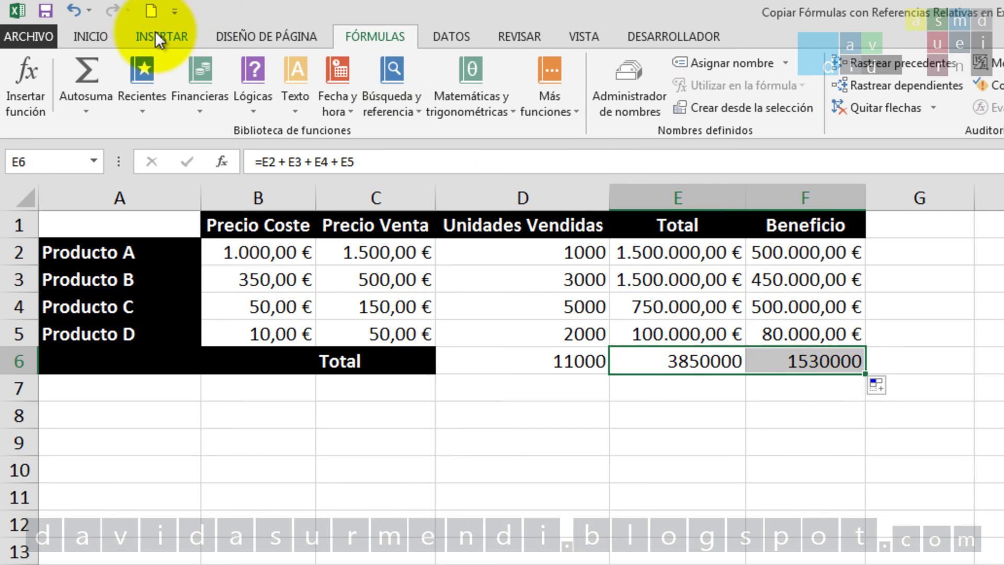
{"action": "left_click", "coordinate": [89, 36]}
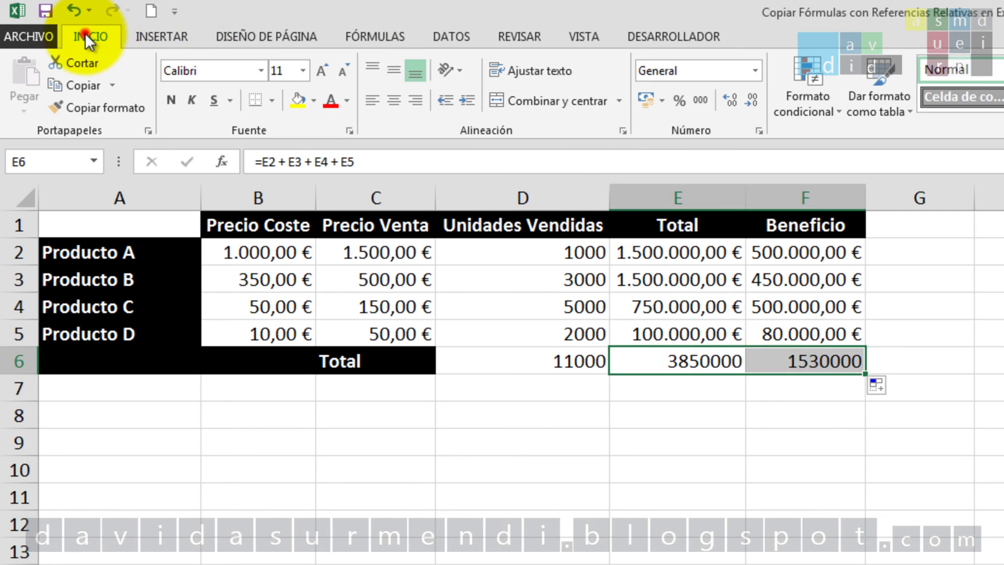
{"action": "left_click", "coordinate": [758, 71]}
{"action": "left_click", "coordinate": [745, 185]}
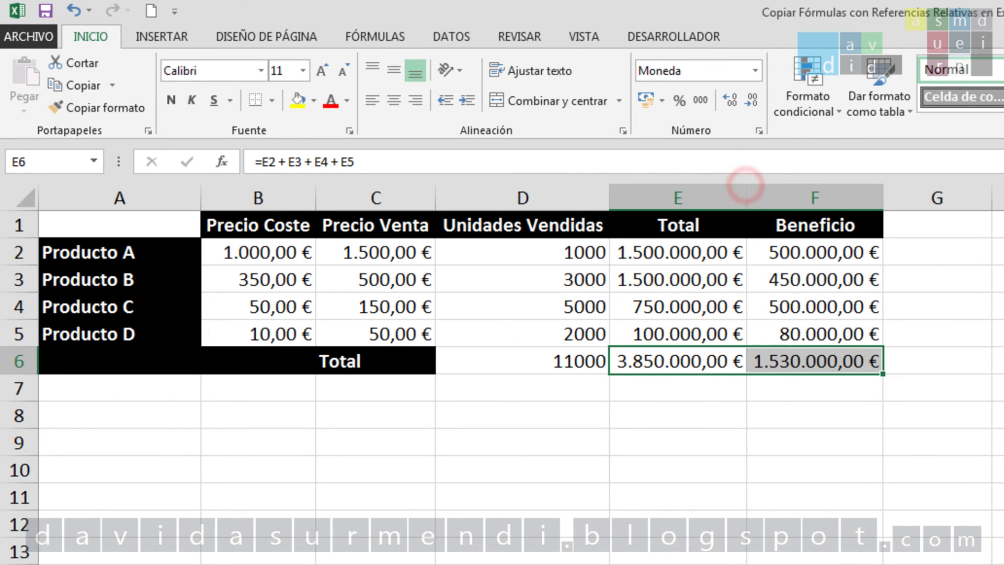
{"action": "left_click", "coordinate": [911, 470]}
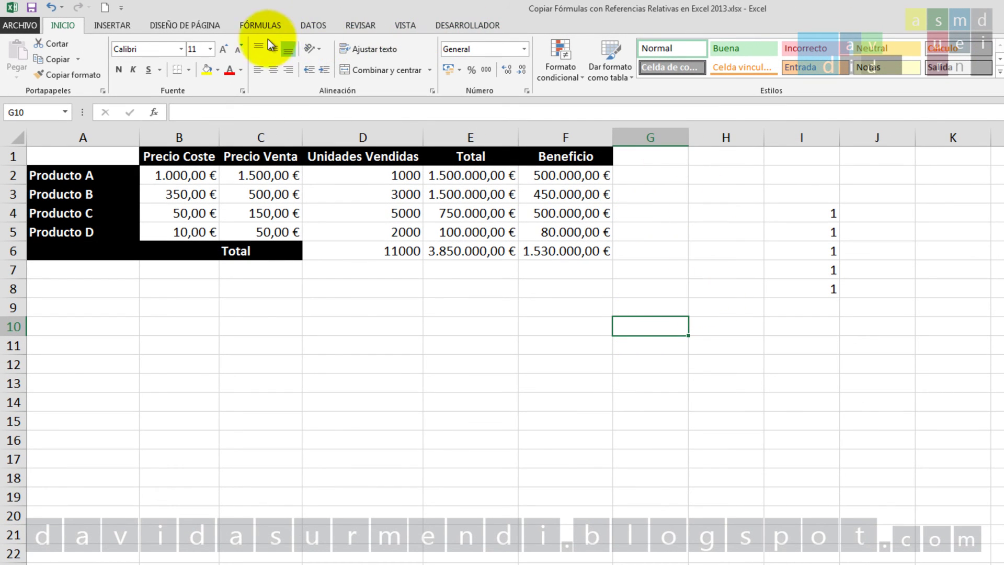
{"action": "left_click", "coordinate": [256, 25]}
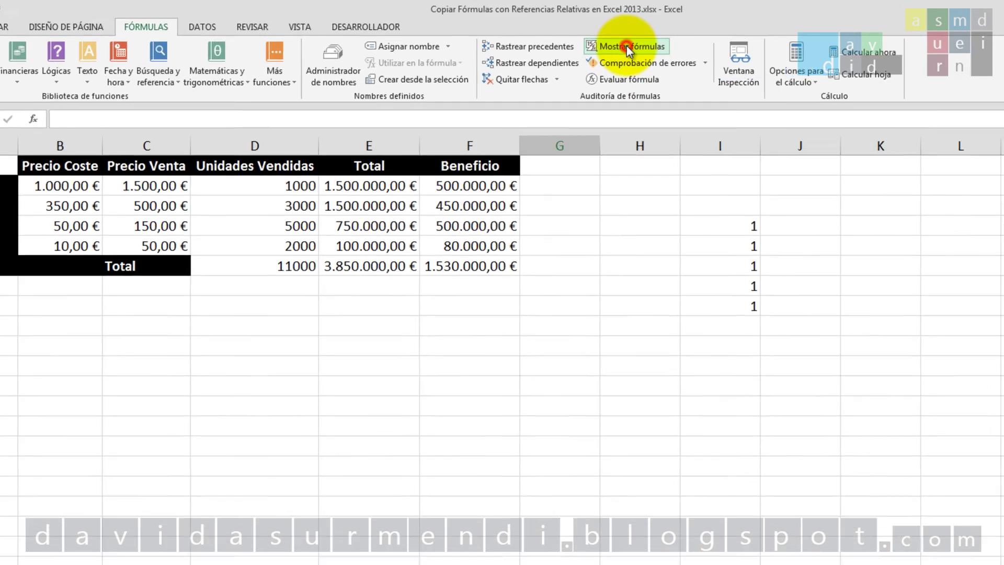
{"action": "left_click", "coordinate": [713, 44]}
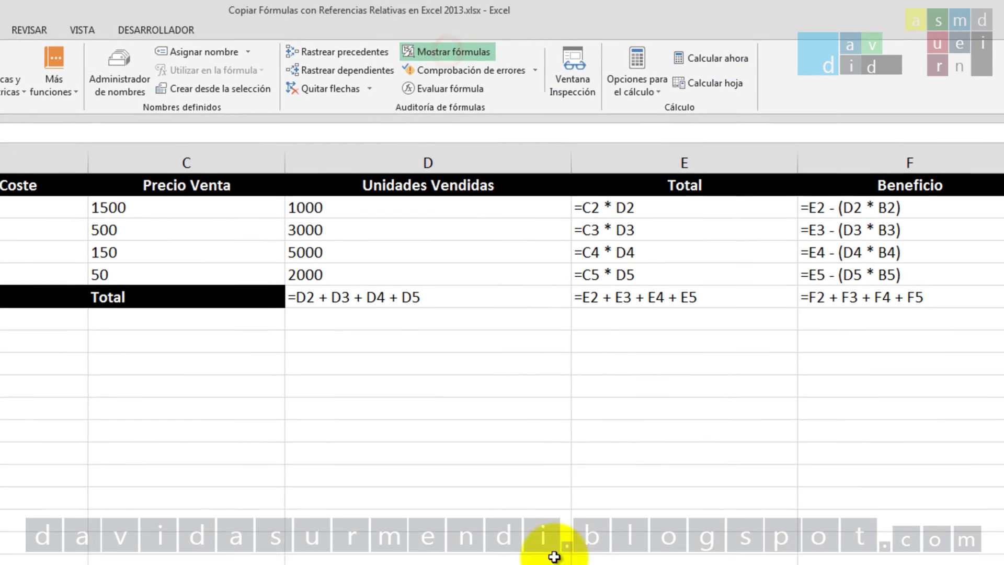
{"action": "double_click", "coordinate": [399, 299]}
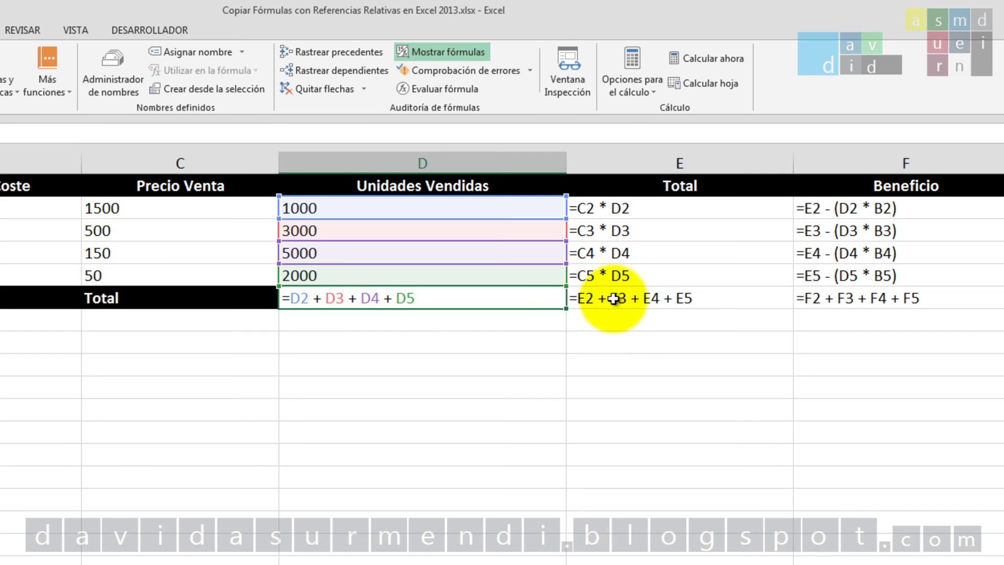
{"action": "left_click", "coordinate": [594, 299]}
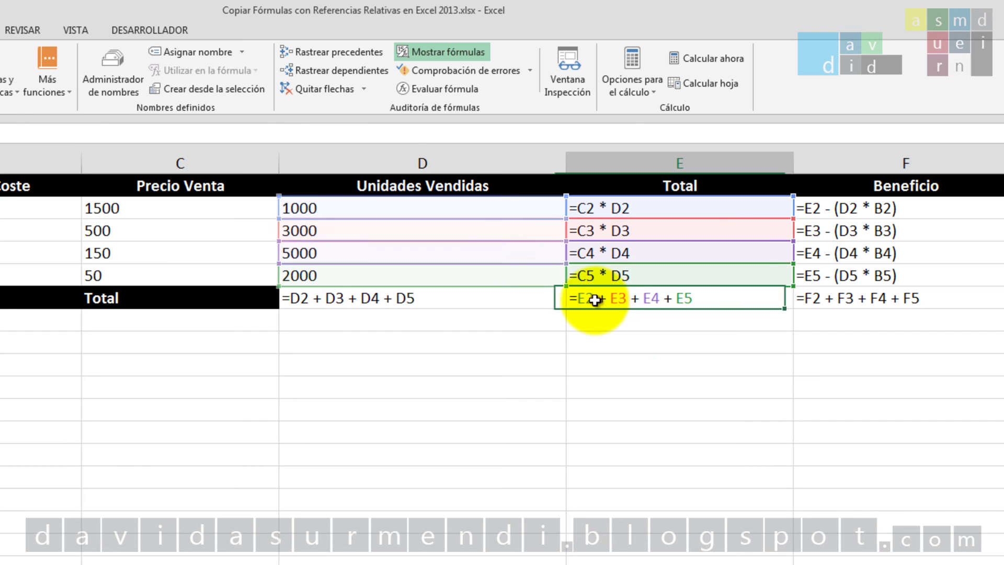
{"action": "left_click", "coordinate": [818, 298]}
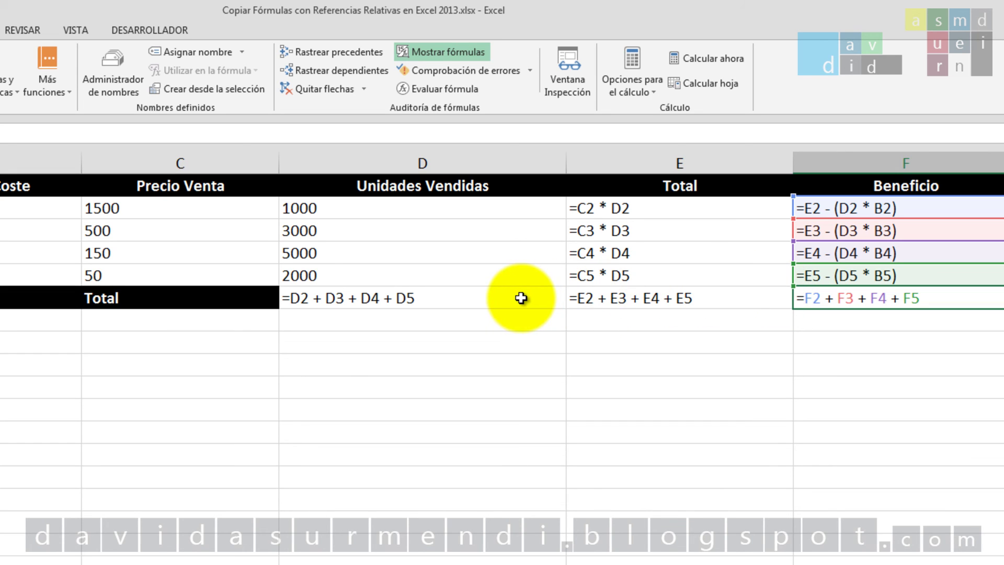
{"action": "left_click", "coordinate": [522, 298]}
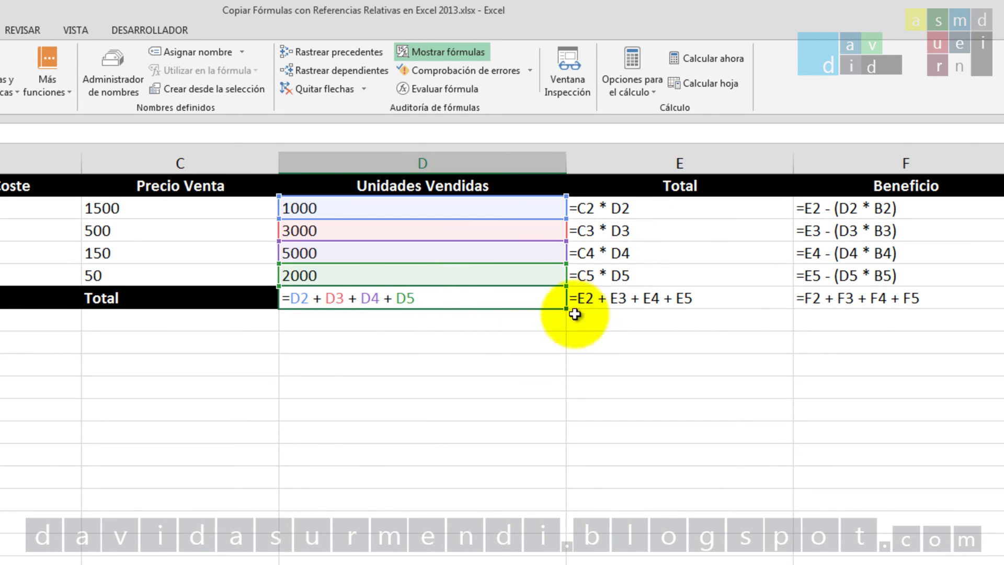
{"action": "left_click", "coordinate": [606, 304]}
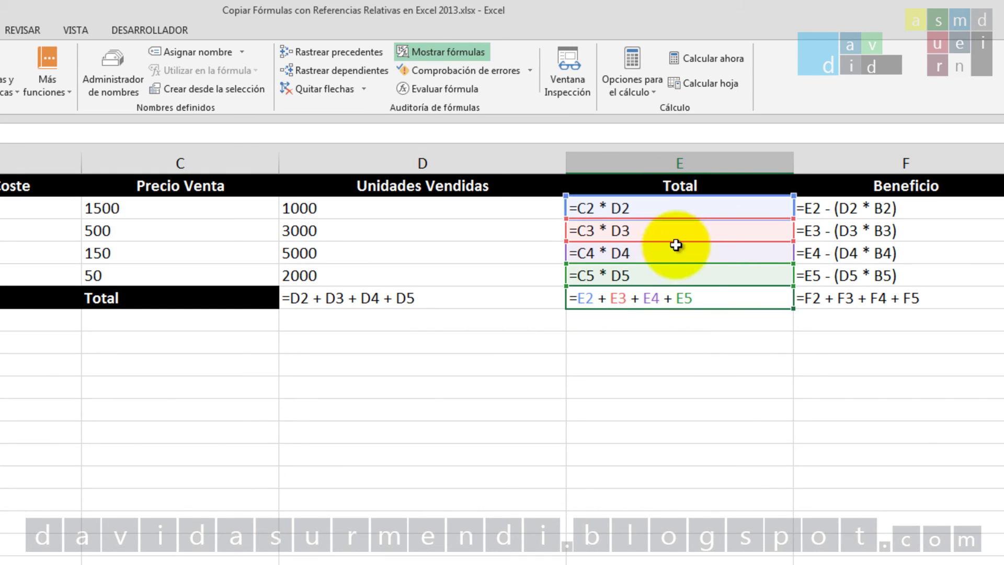
{"action": "left_click", "coordinate": [858, 299]}
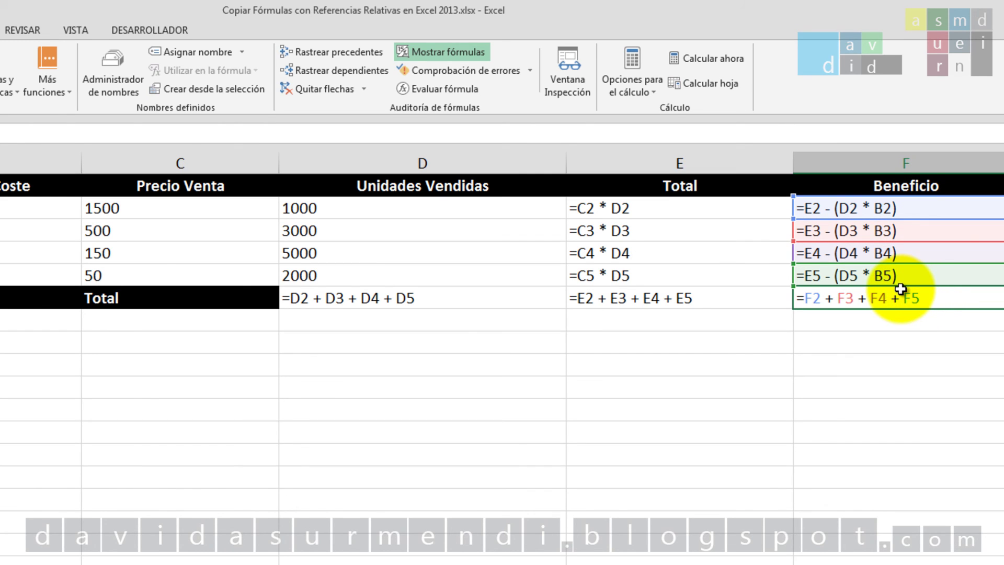
{"action": "left_click", "coordinate": [380, 302]}
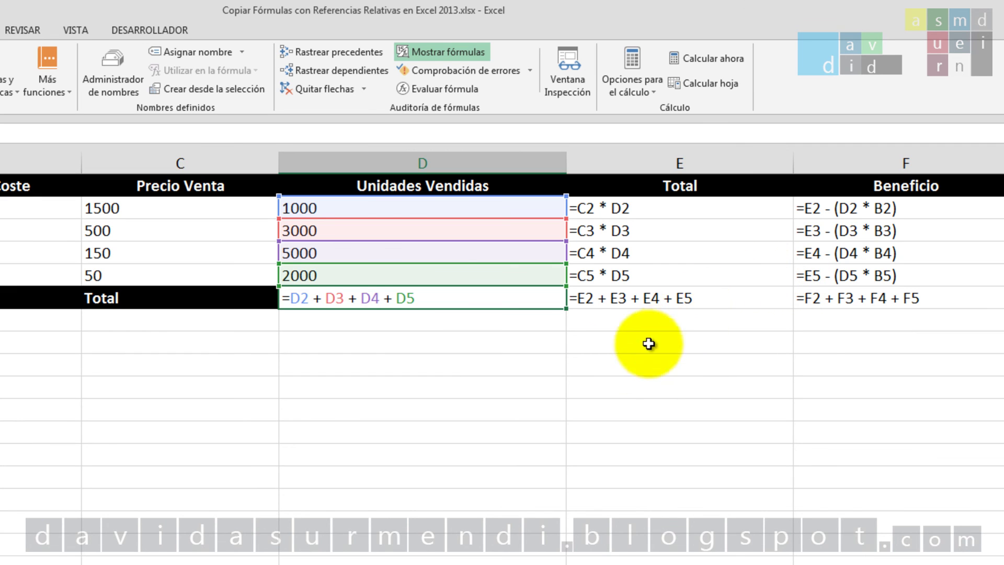
{"action": "left_click", "coordinate": [661, 298]}
{"action": "left_click", "coordinate": [820, 297]}
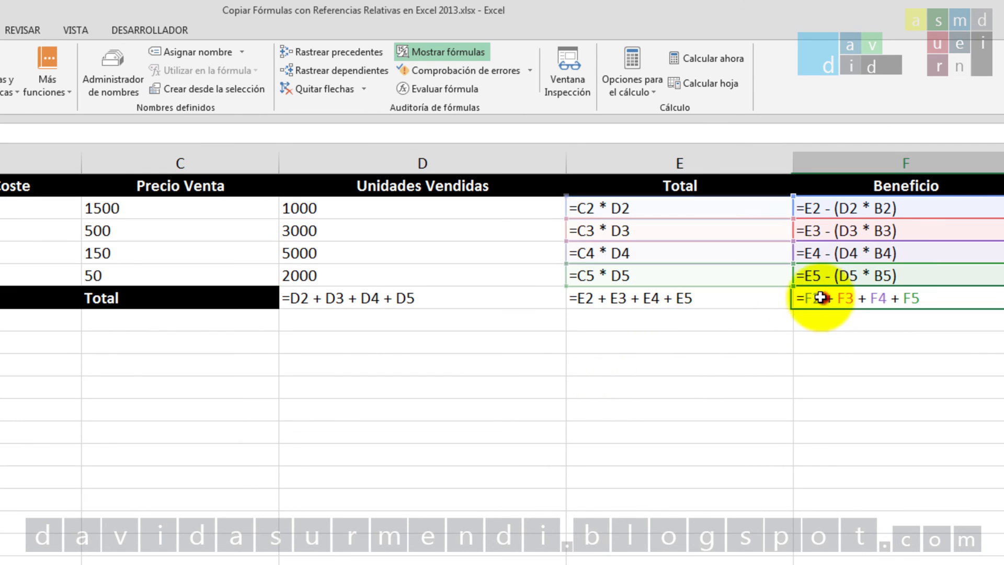
{"action": "left_click", "coordinate": [653, 298]}
{"action": "left_click", "coordinate": [549, 298]}
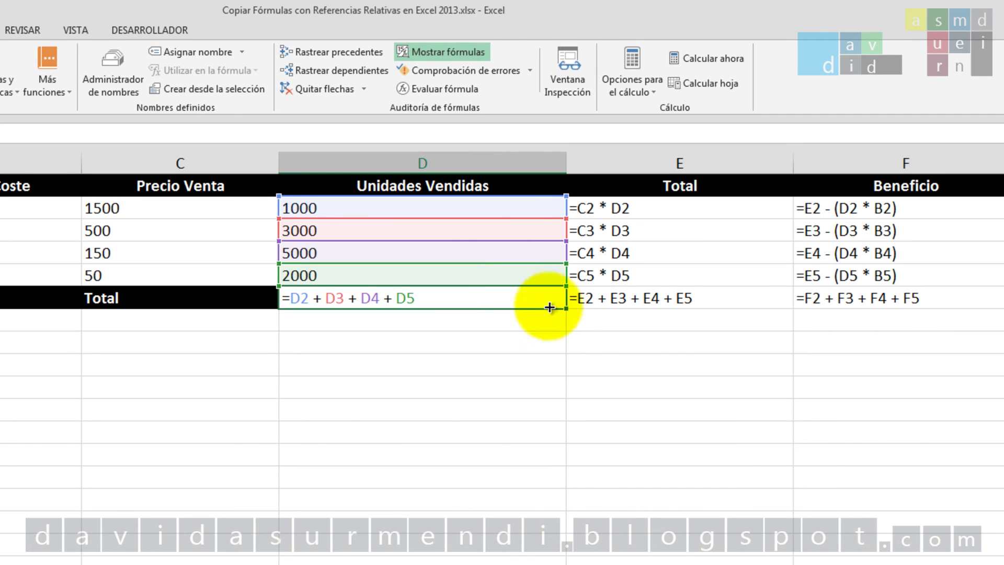
{"action": "left_click", "coordinate": [607, 300]}
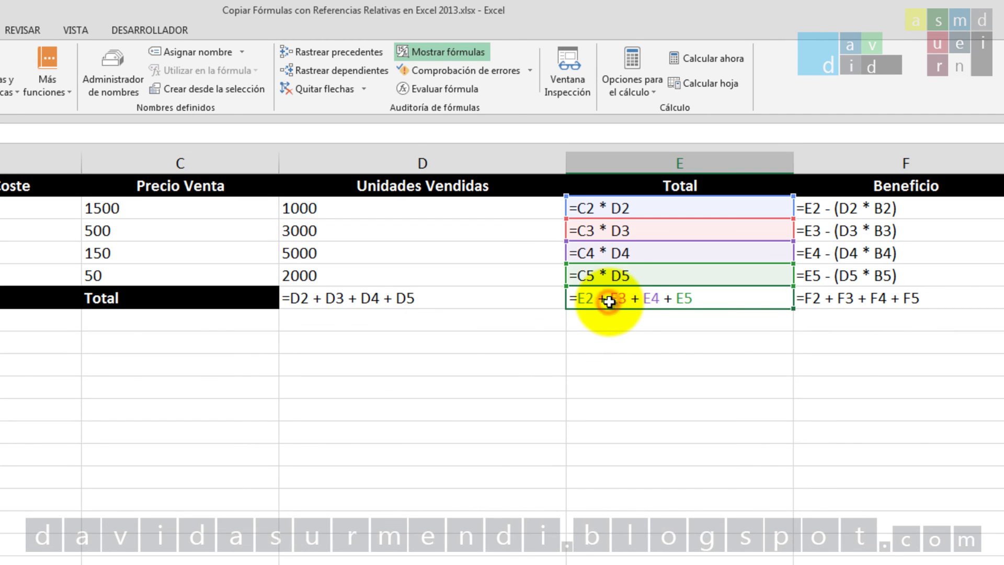
{"action": "left_click", "coordinate": [867, 301]}
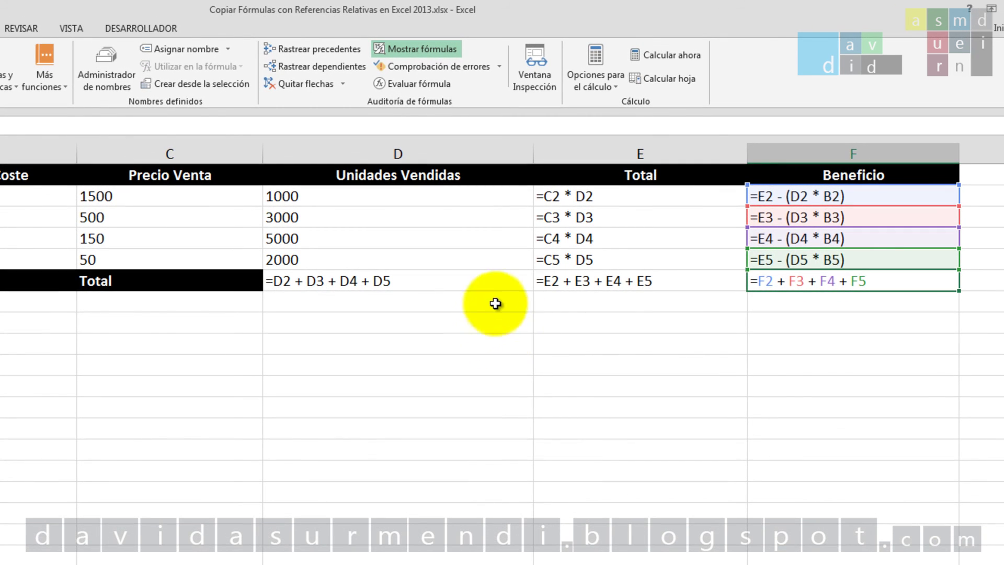
- Clear D6:E6, refill them leftward from F6's sum formula, then turn off Mostrar fórmulas
{"action": "left_click_drag", "start_coordinate": [465, 281], "coordinate": [610, 281]}
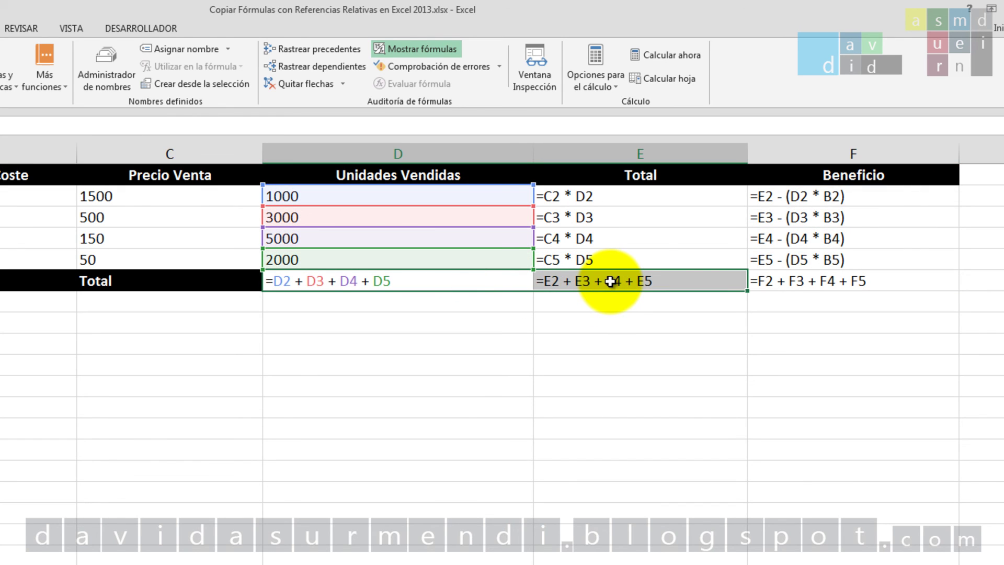
{"action": "key", "text": "Delete"}
{"action": "left_click", "coordinate": [824, 283]}
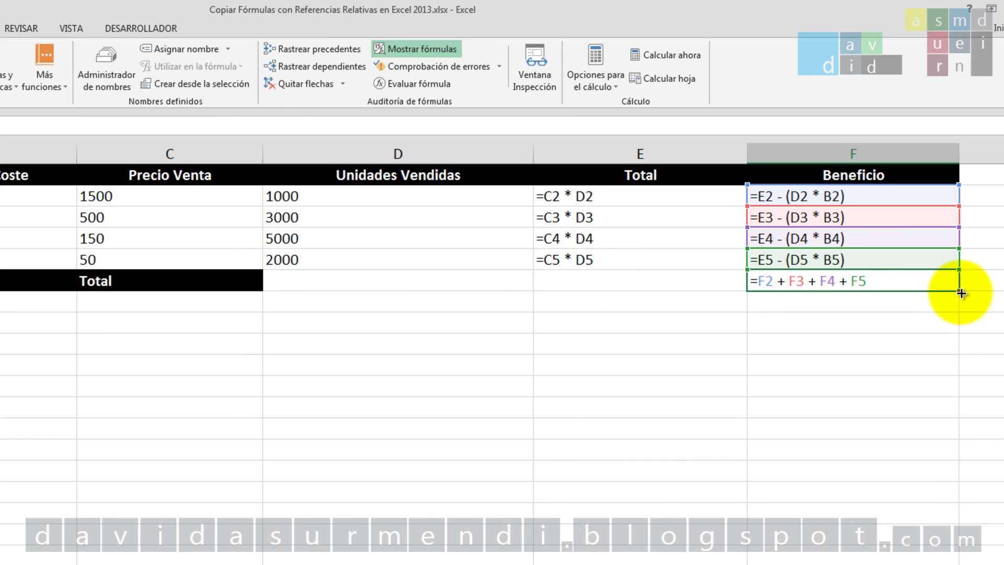
{"action": "left_click_drag", "start_coordinate": [961, 293], "coordinate": [339, 290]}
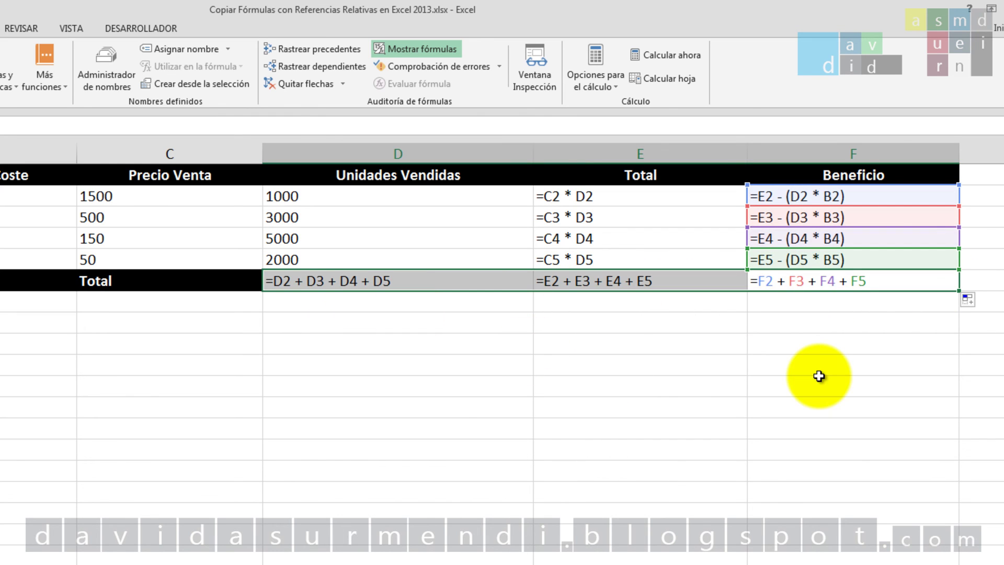
{"action": "left_click", "coordinate": [432, 48]}
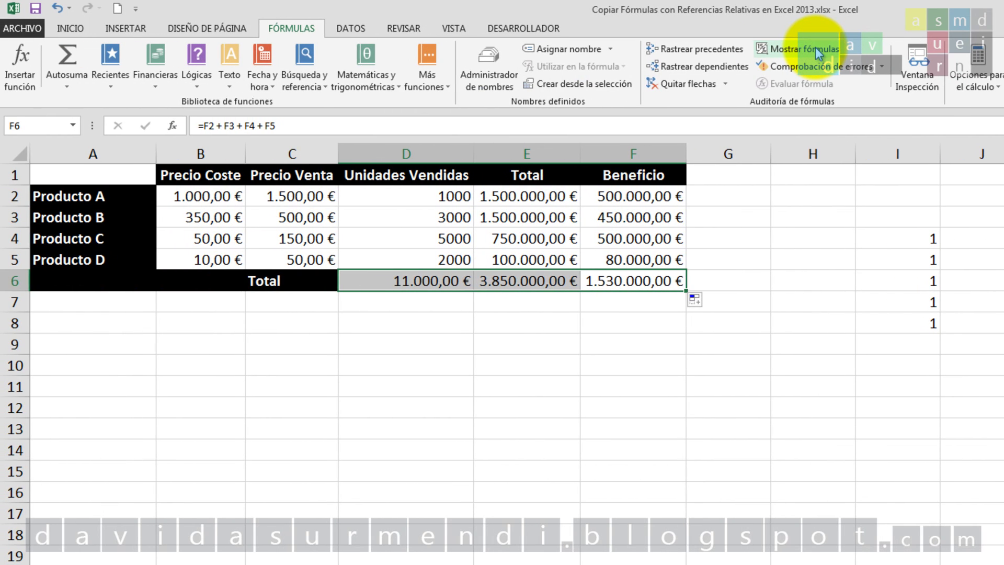
- Apply the General number format to D6 so the units total reads 11000
{"action": "left_click", "coordinate": [635, 283]}
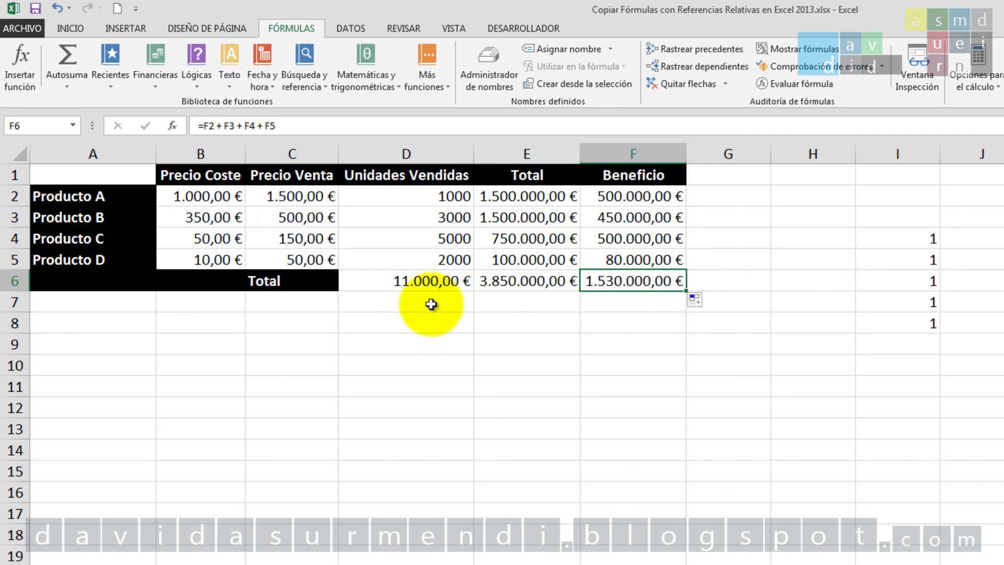
{"action": "left_click", "coordinate": [421, 281]}
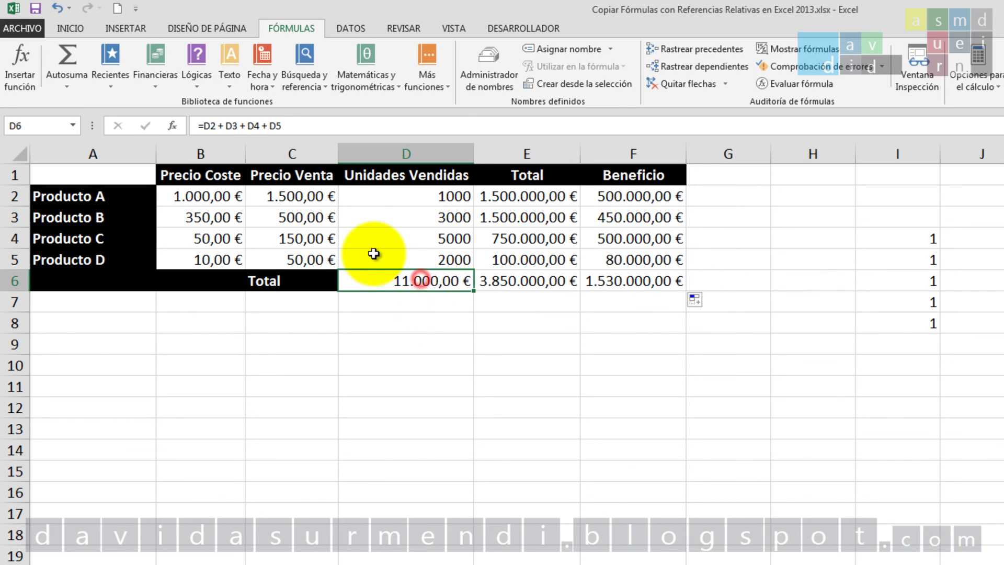
{"action": "left_click", "coordinate": [70, 29]}
{"action": "left_click", "coordinate": [589, 53]}
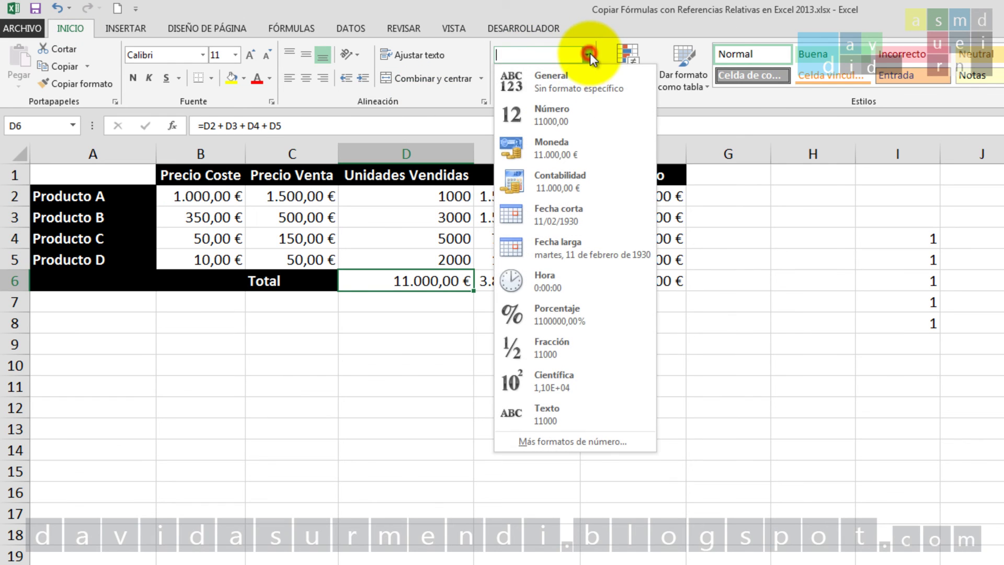
{"action": "left_click", "coordinate": [569, 84]}
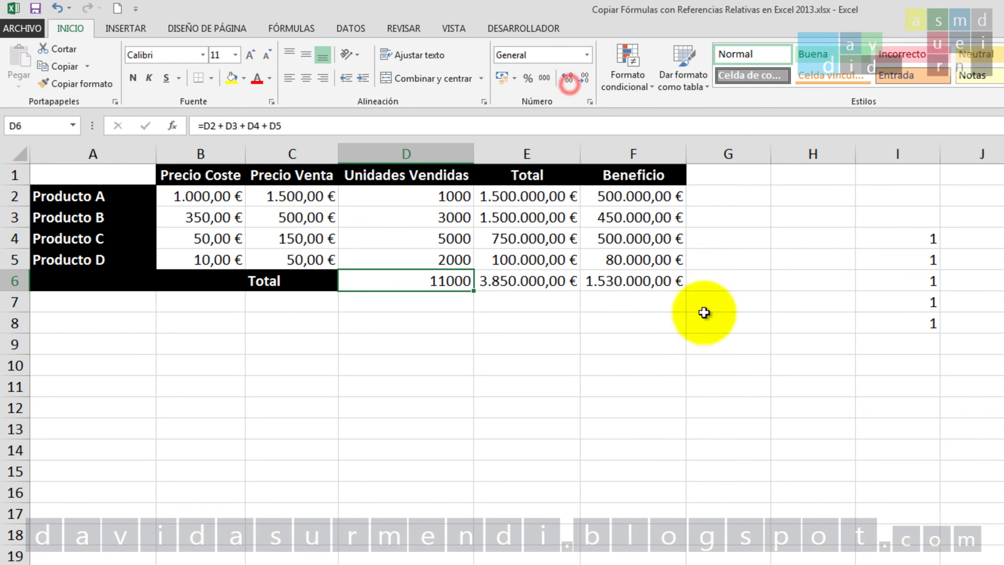
{"action": "left_click", "coordinate": [642, 324]}
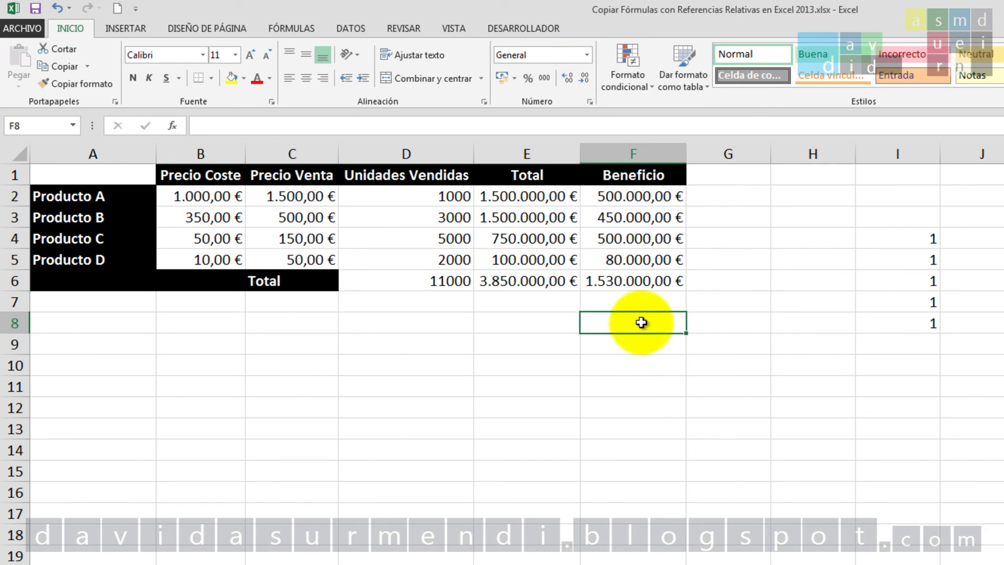
{"action": "left_click", "coordinate": [292, 28]}
{"action": "left_click", "coordinate": [764, 45]}
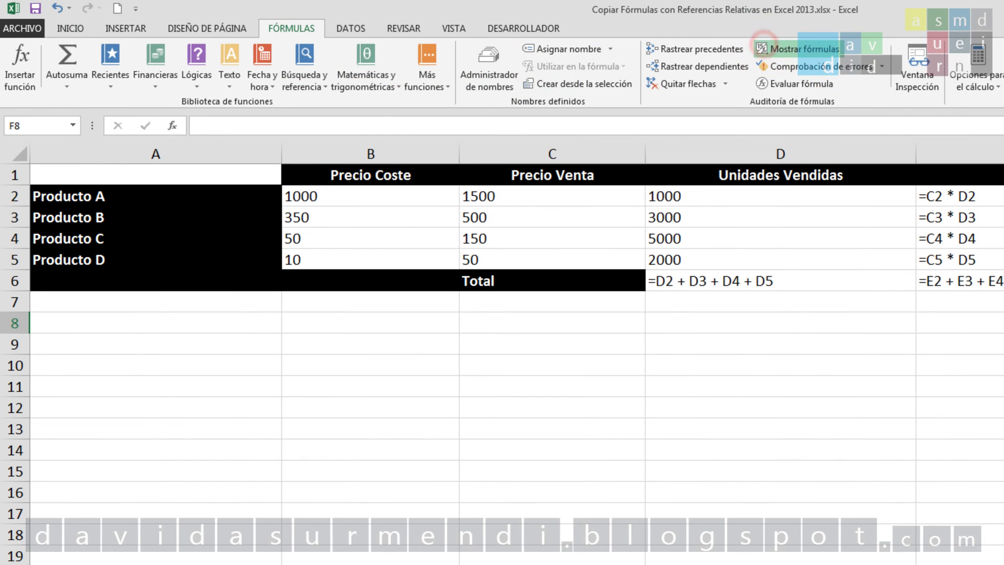